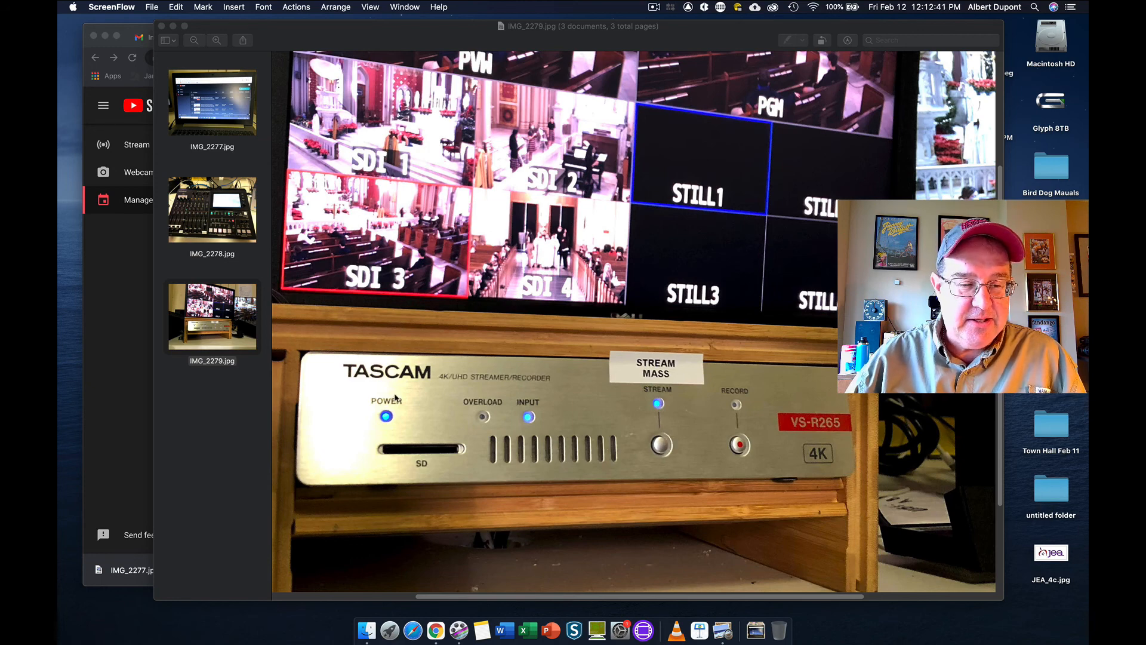
# View the equipment photos IMG_2278.jpg and IMG_2277.jpg and minimise the image window
pyautogui.click(213, 211)
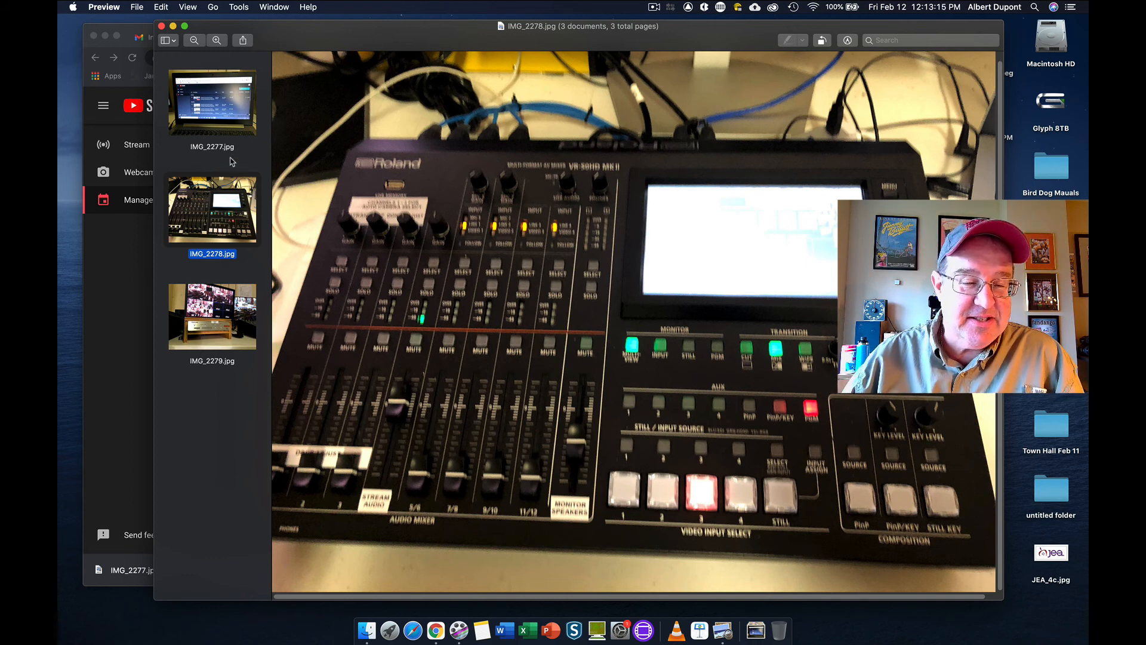
pyautogui.click(217, 113)
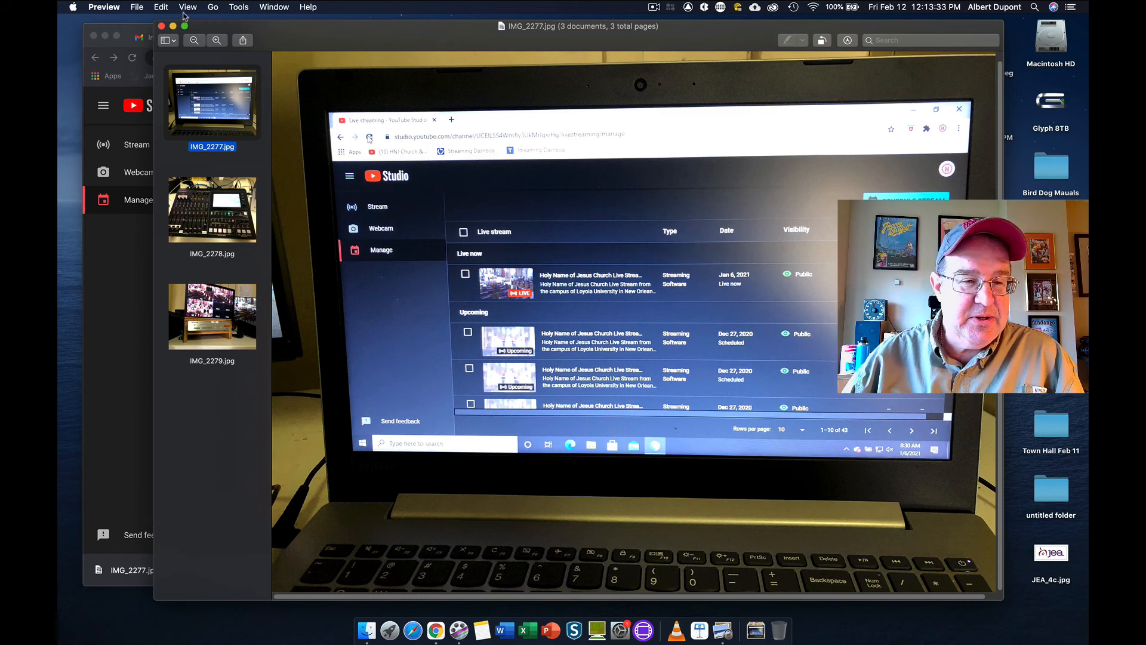
pyautogui.click(174, 26)
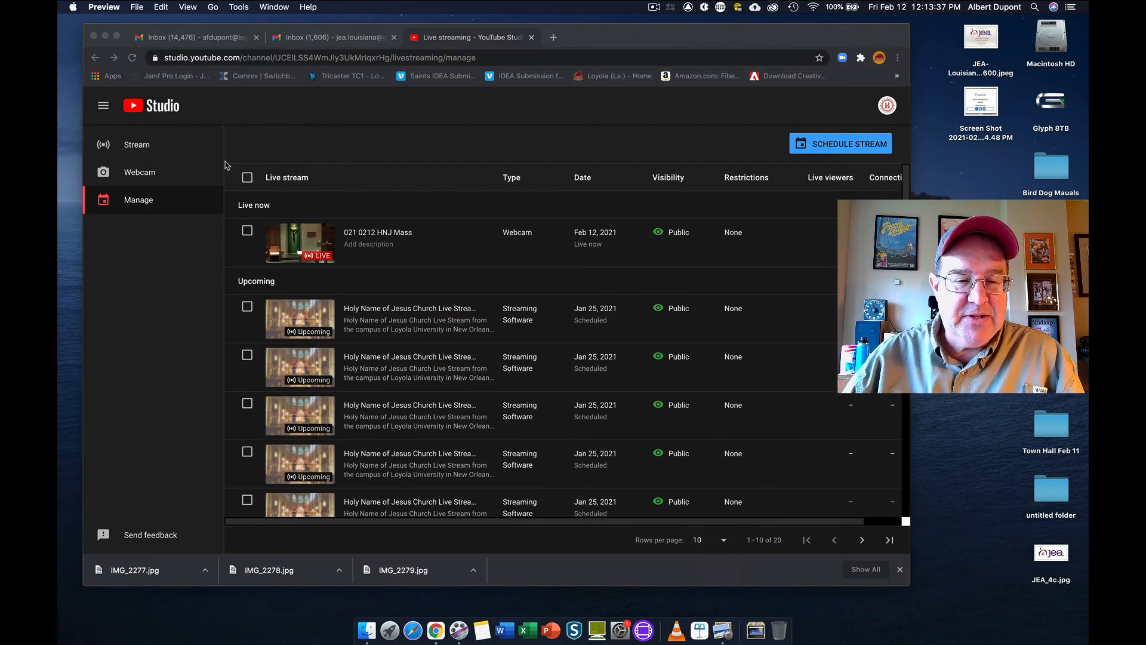
# Switch to Chrome, open the live streaming management page from the HNJ Church & Loyola Ministry channel and review its upcoming streams
pyautogui.click(198, 153)
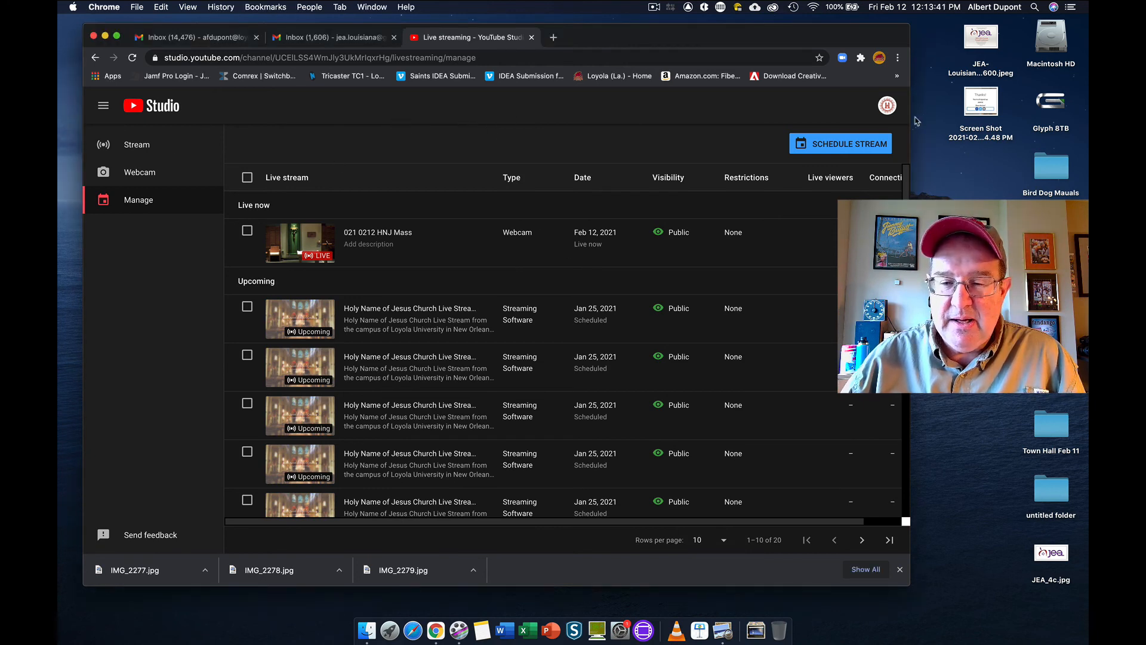
pyautogui.click(887, 105)
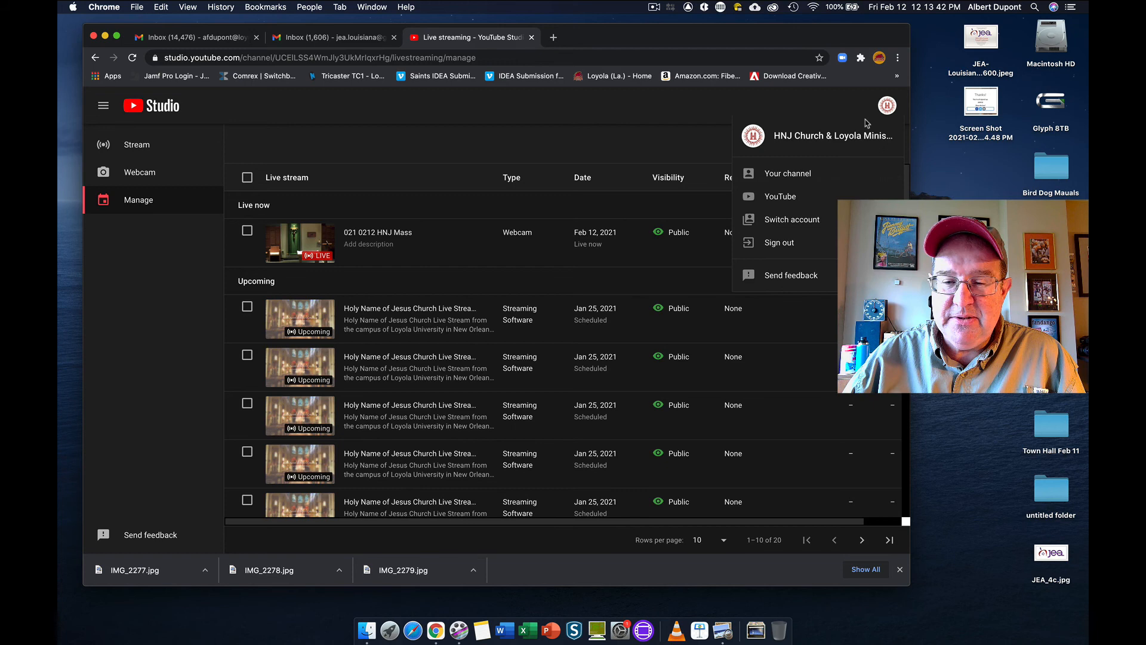
pyautogui.click(799, 171)
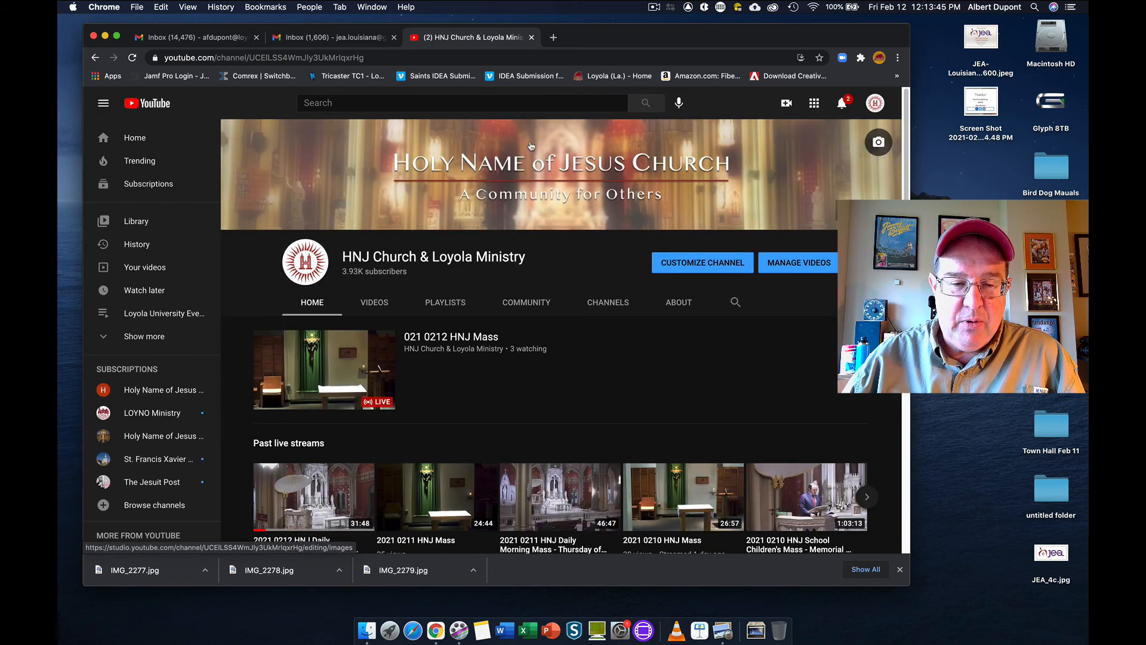
pyautogui.click(787, 106)
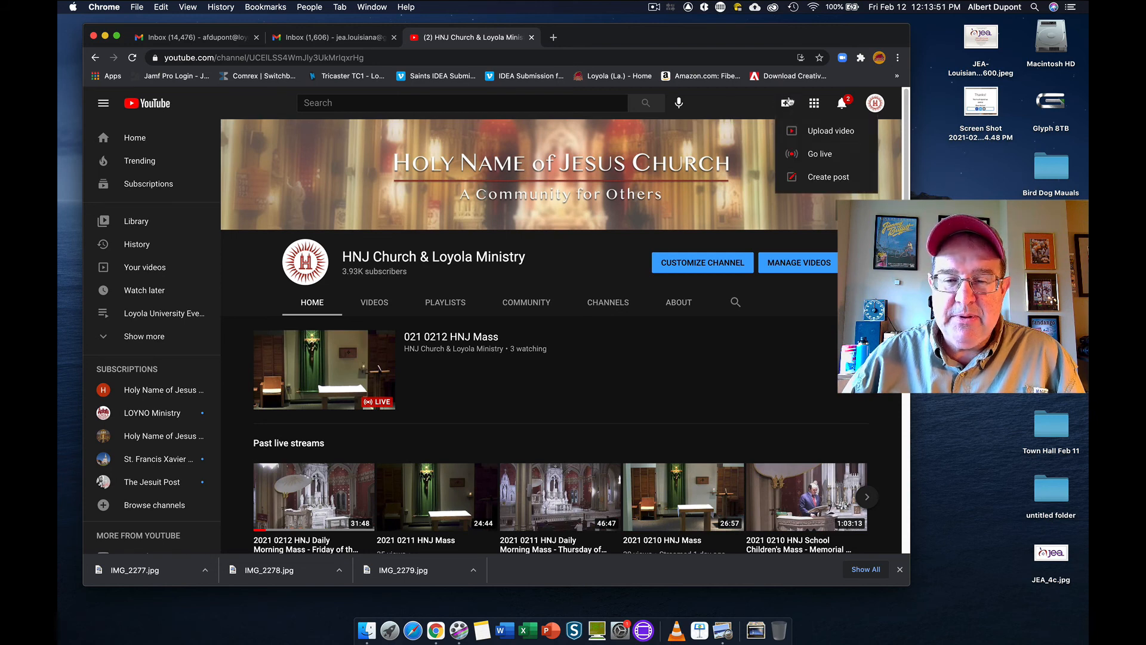
pyautogui.click(799, 159)
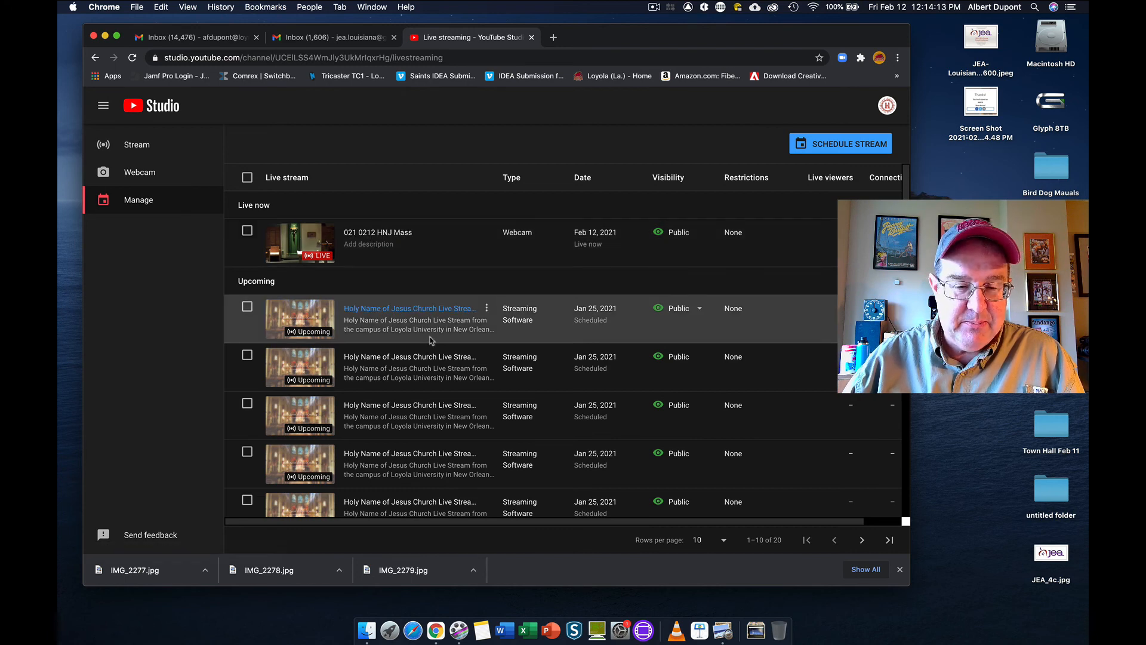
pyautogui.scroll(-2, 466, 346)
pyautogui.scroll(-5, 452, 345)
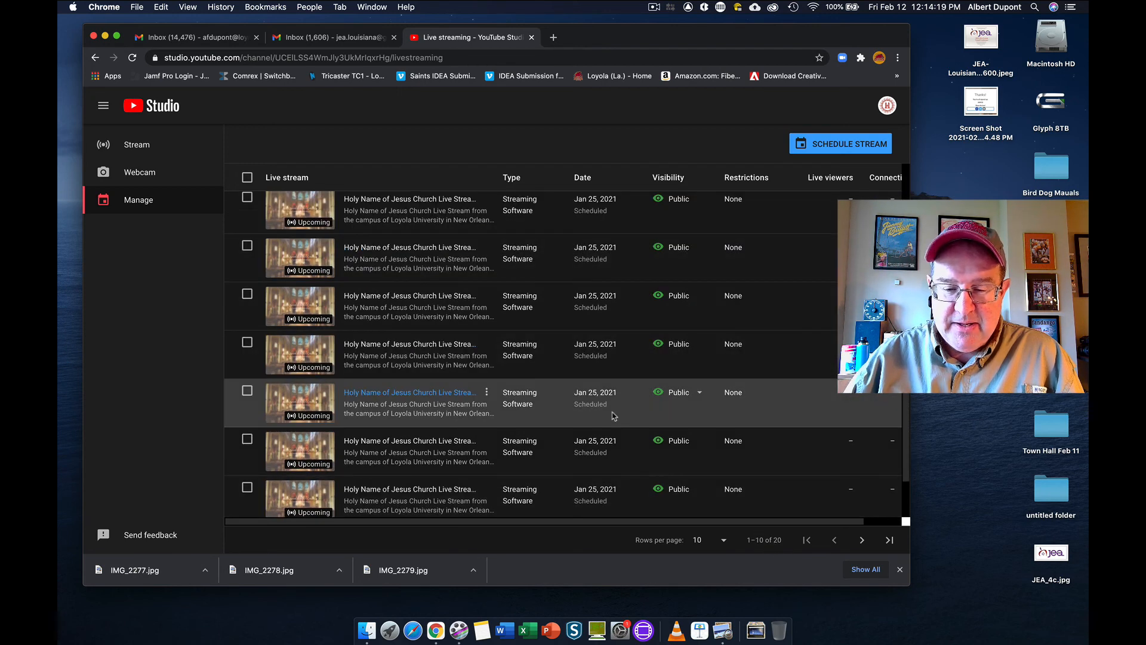
pyautogui.scroll(5, 557, 376)
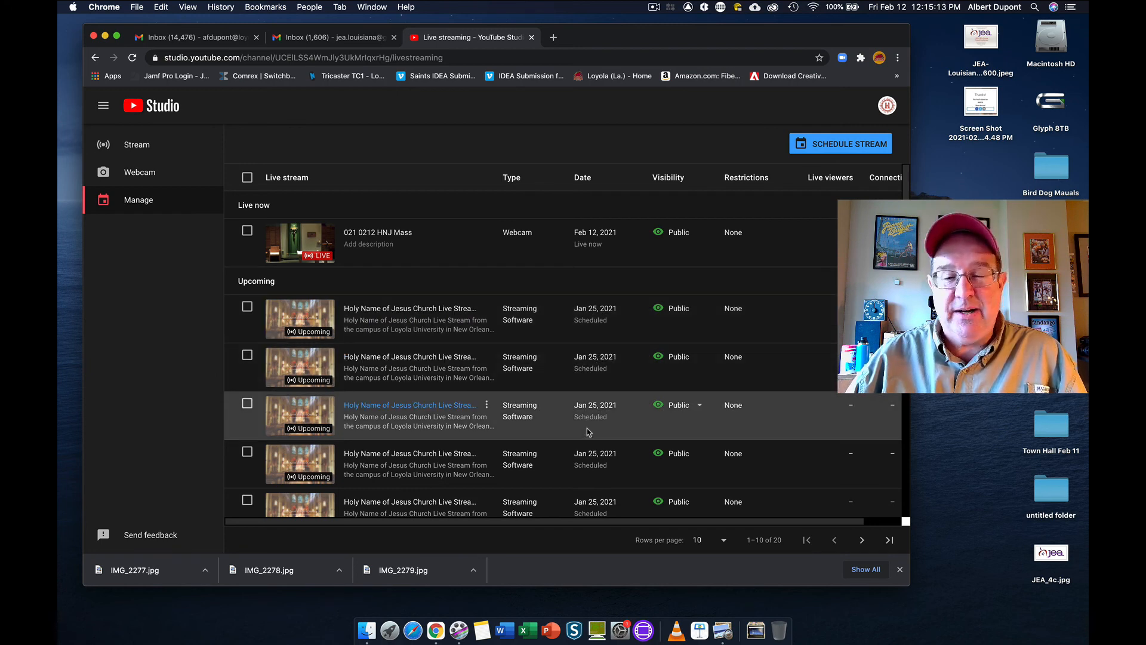
pyautogui.scroll(-3, 587, 432)
pyautogui.scroll(3, 587, 432)
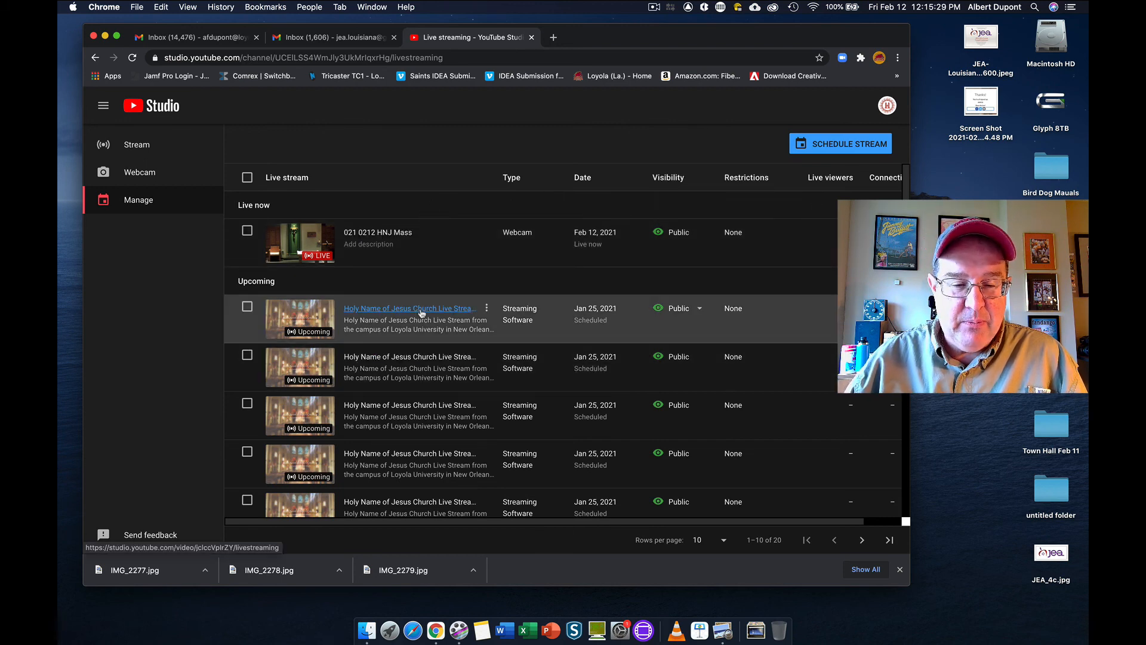
# Start scheduling a stream that reuses the settings of the Holy Name of Jesus Church Live Stream from January 26, 2021 at 5:49 AM
pyautogui.click(839, 146)
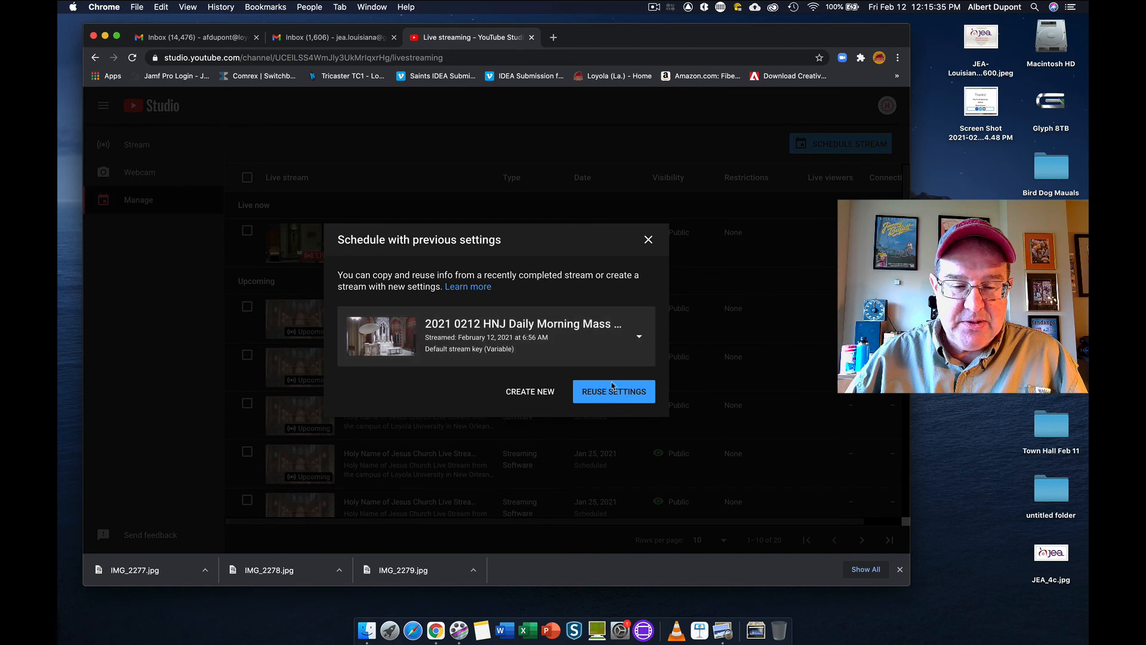
pyautogui.click(639, 338)
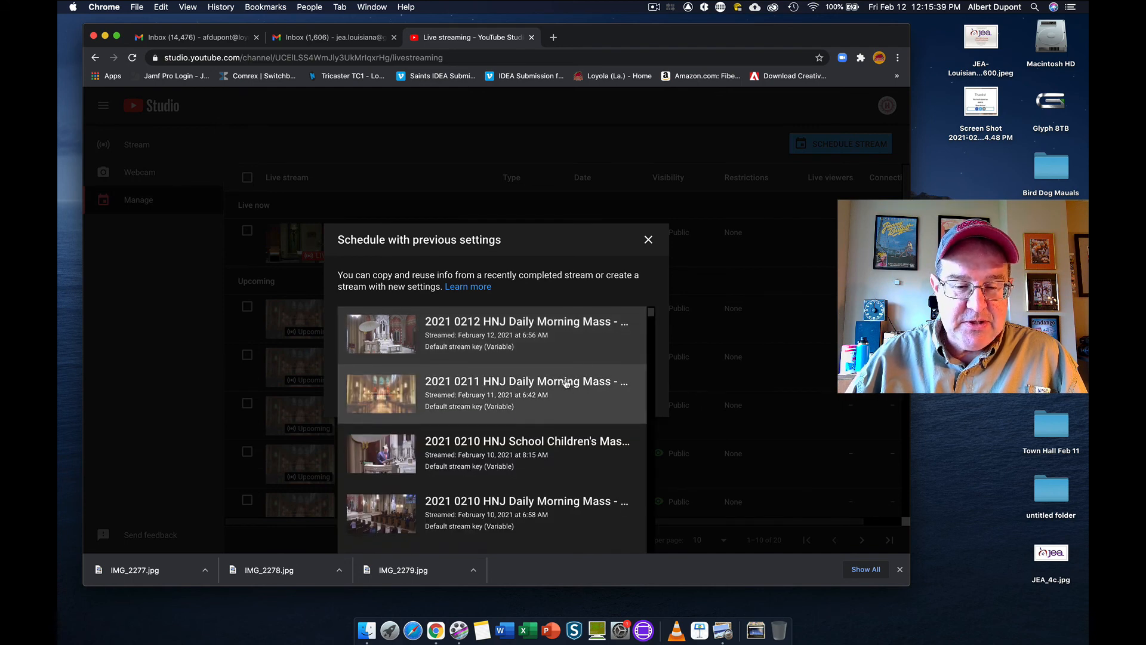
pyautogui.scroll(-5, 566, 383)
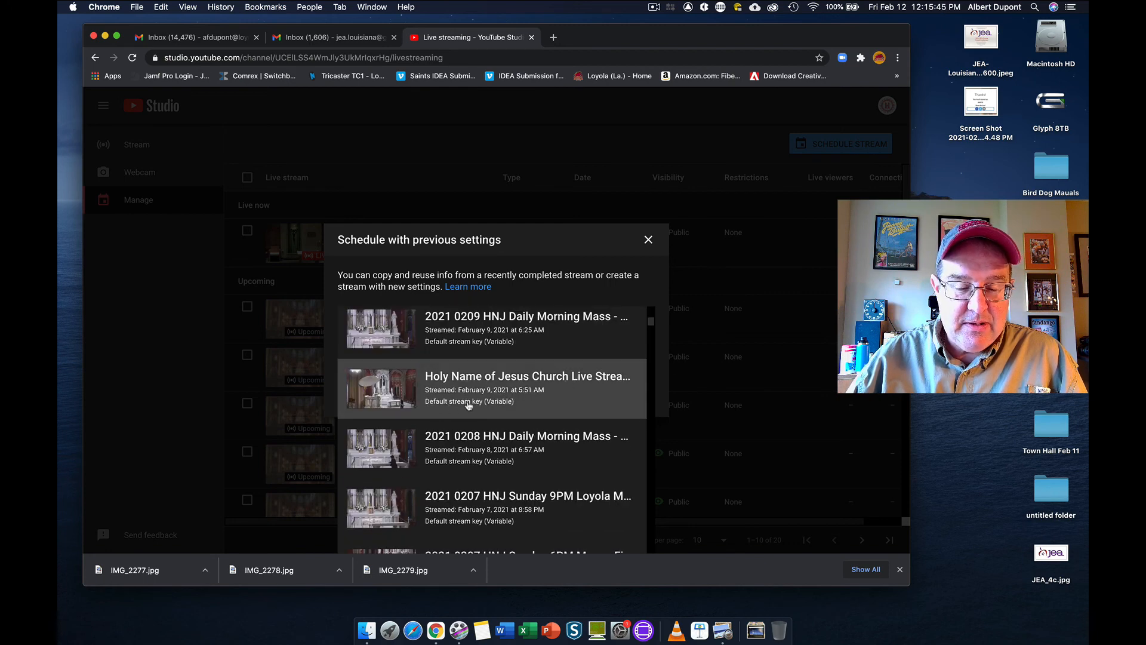
pyautogui.scroll(-5, 493, 399)
pyautogui.scroll(-6, 492, 399)
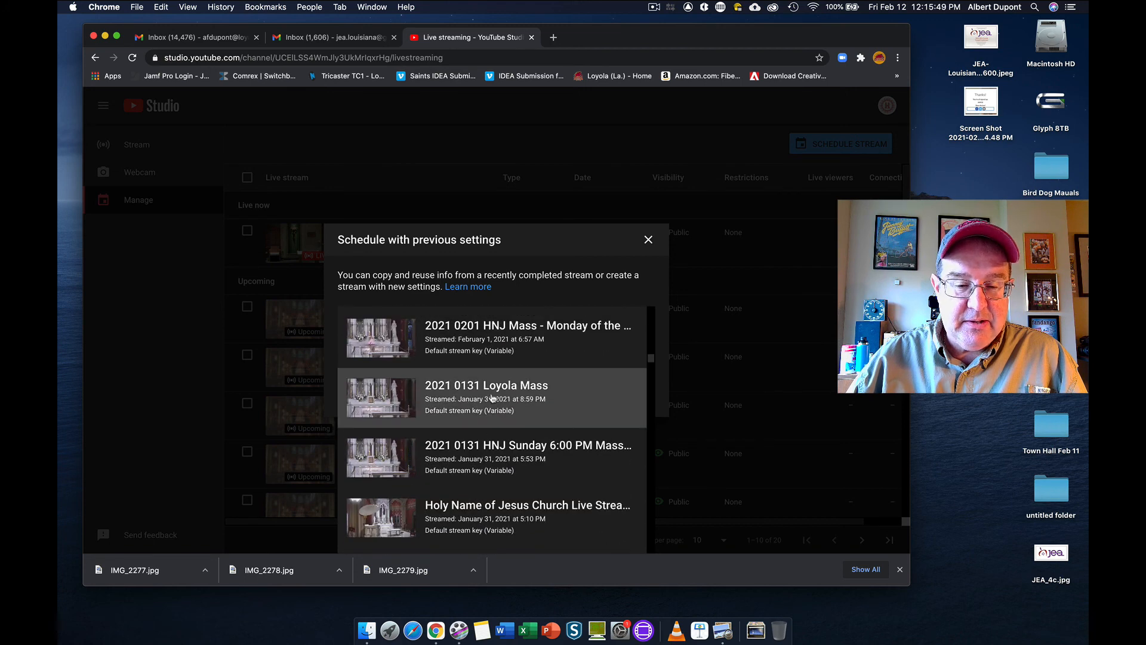
pyautogui.scroll(6, 492, 399)
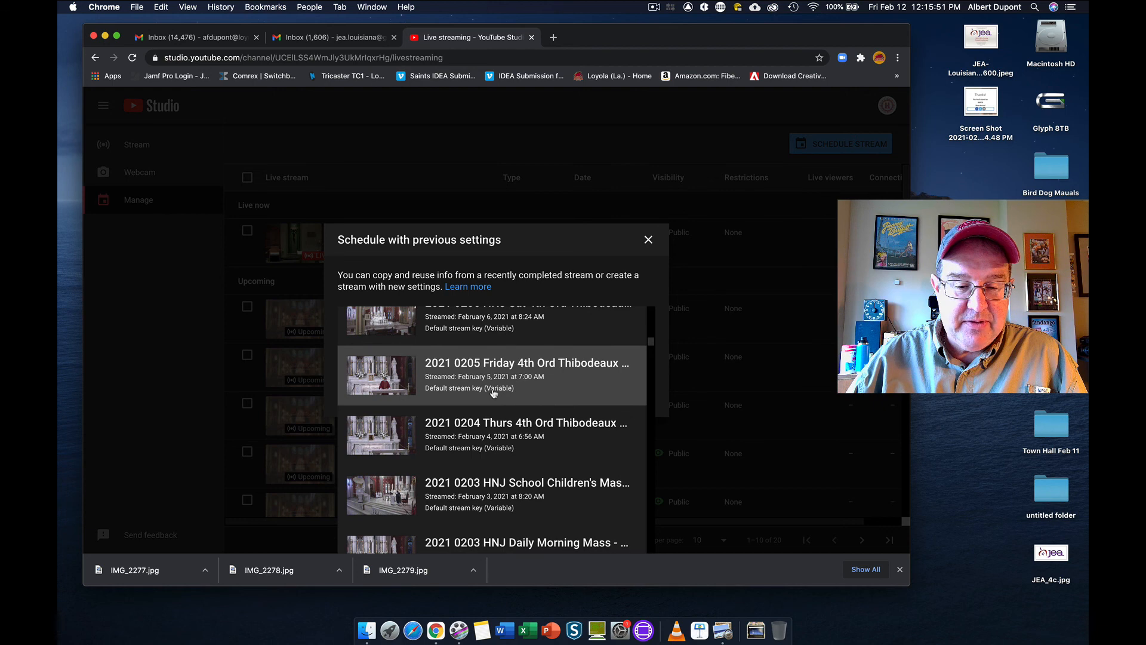
pyautogui.scroll(4, 493, 393)
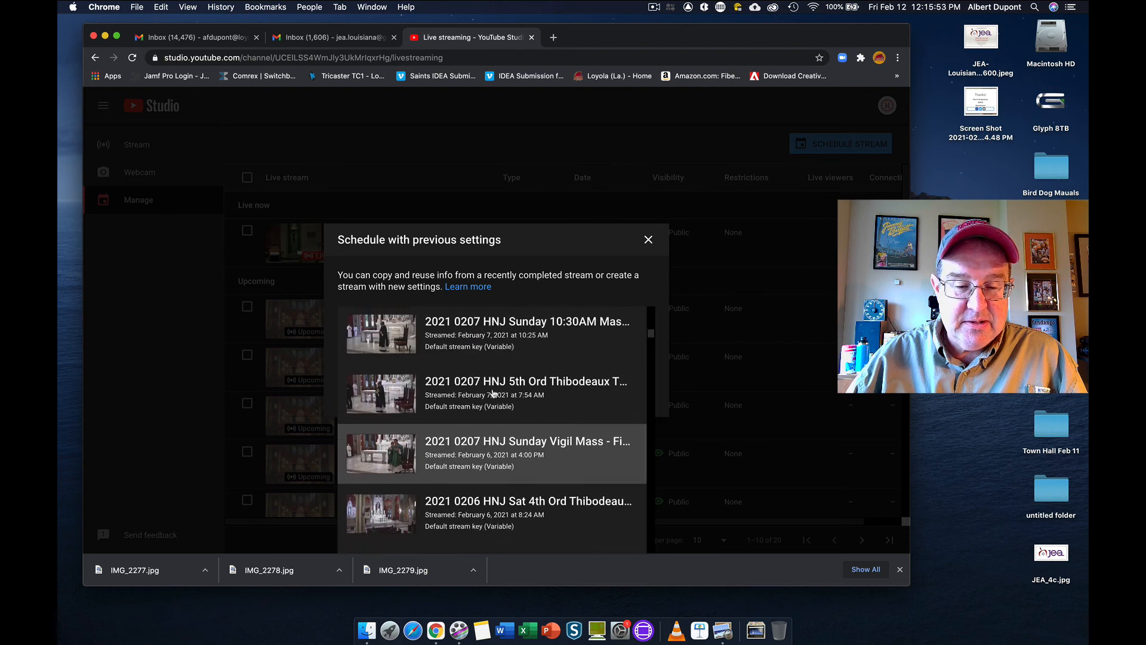
pyautogui.scroll(3, 493, 393)
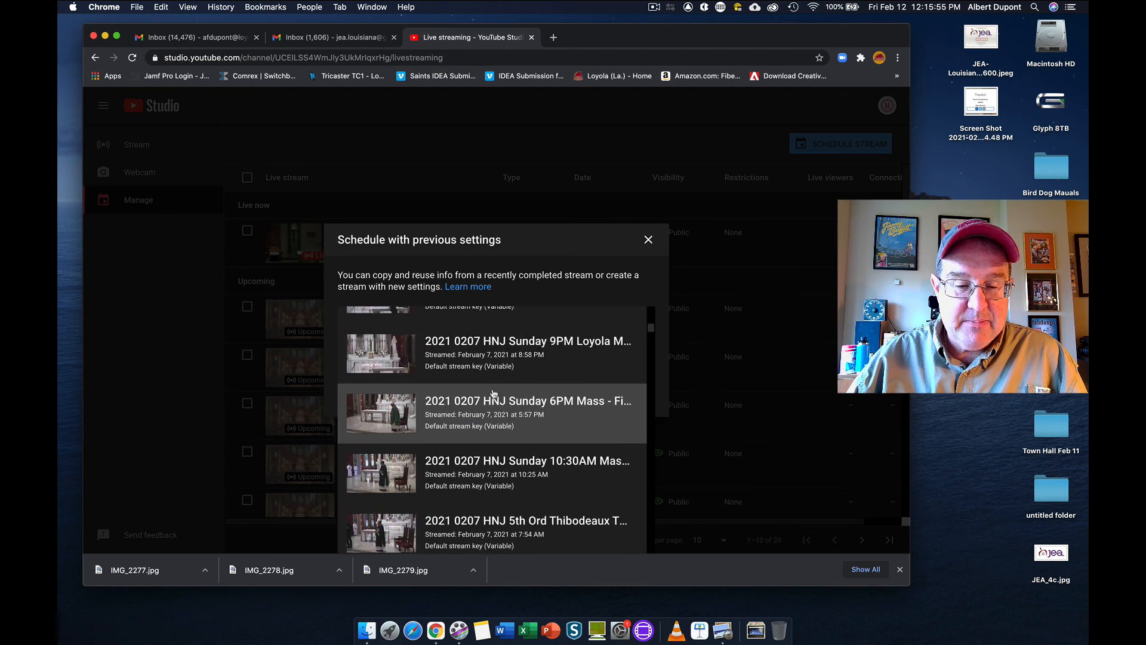
pyautogui.scroll(4, 494, 393)
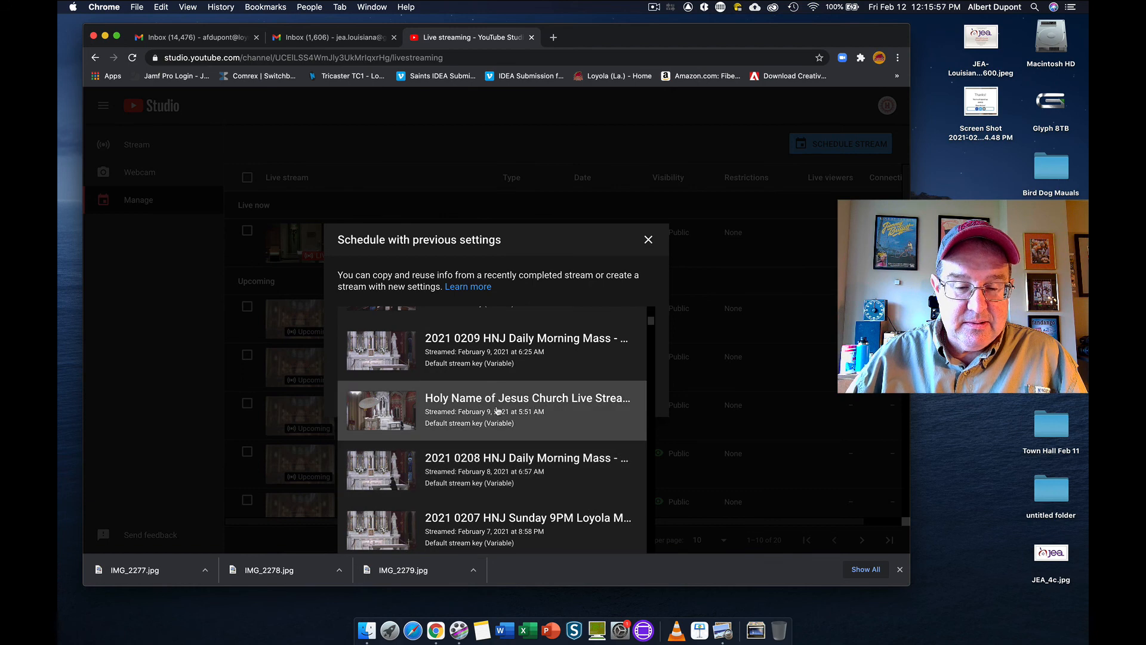
pyautogui.scroll(-15, 498, 411)
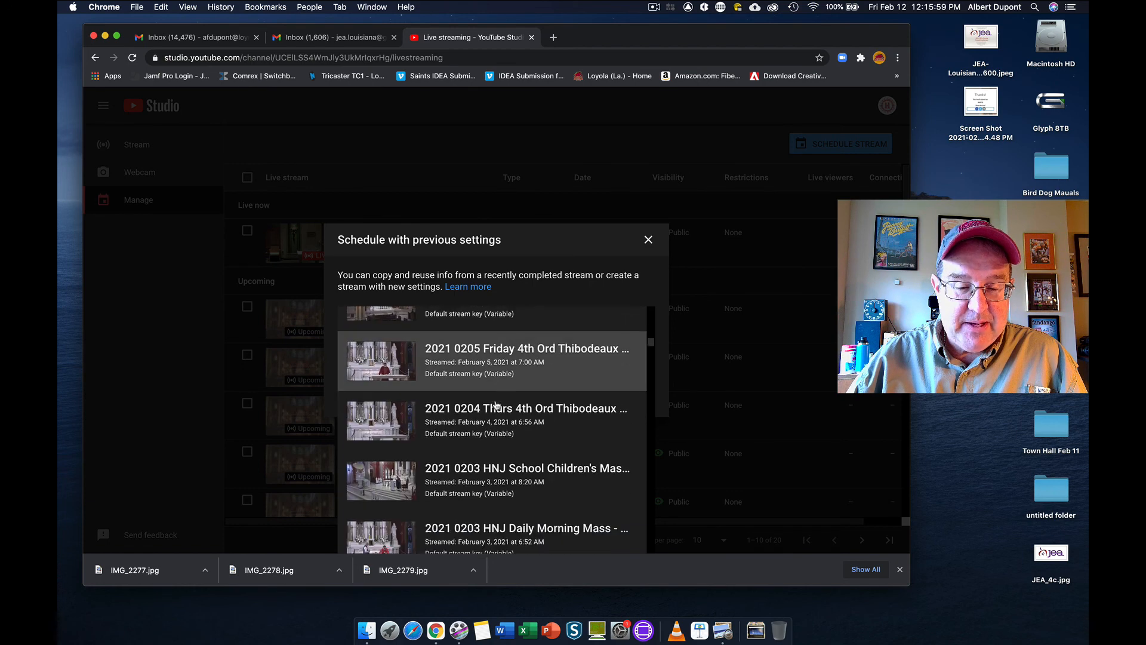
pyautogui.scroll(-5, 498, 404)
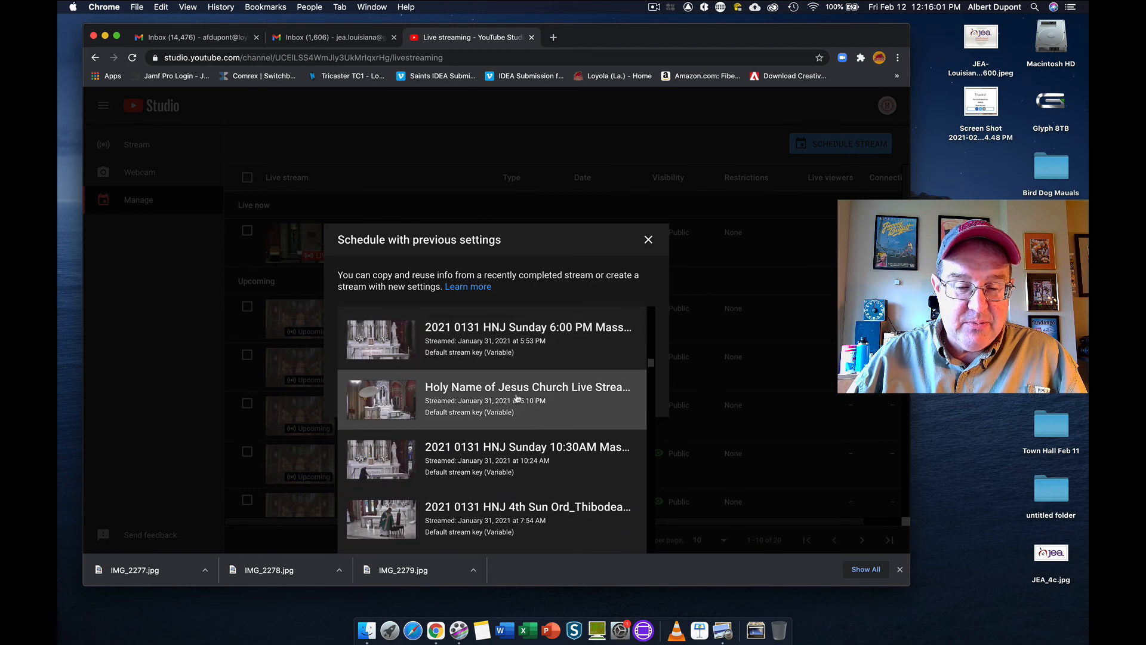
pyautogui.scroll(-2, 521, 399)
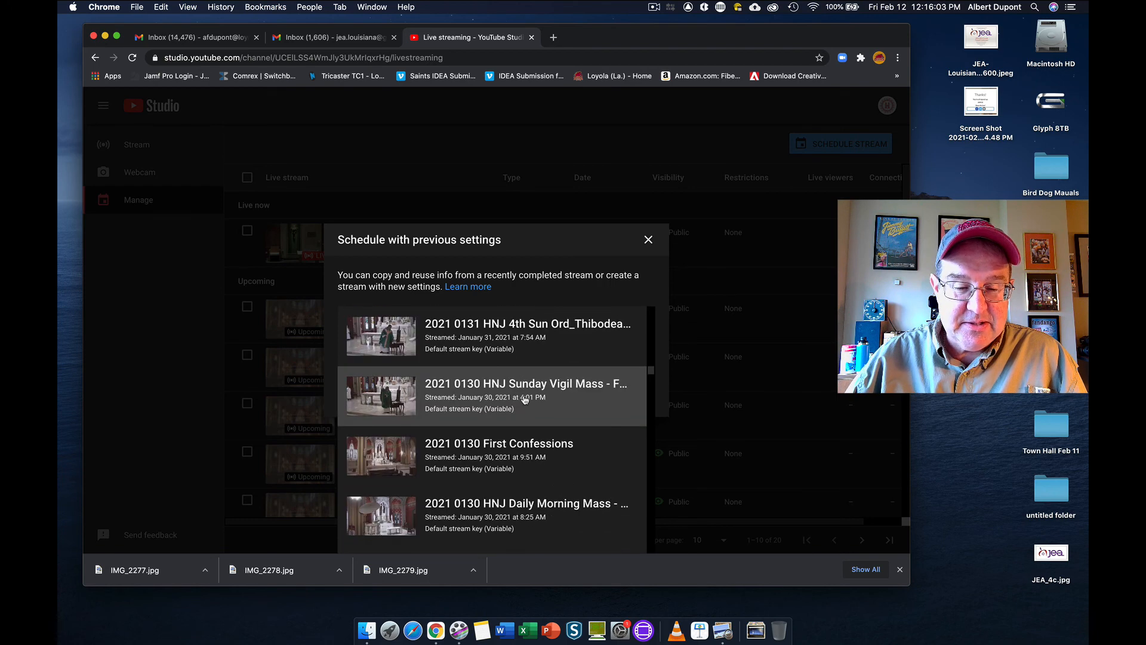
pyautogui.scroll(-6, 524, 399)
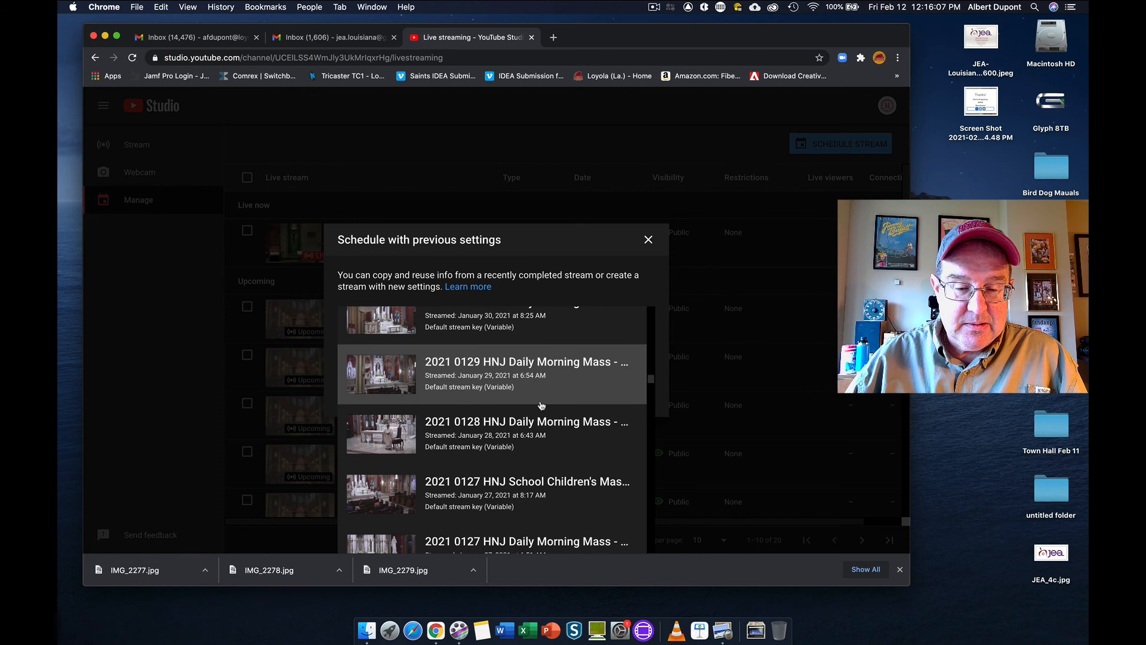
pyautogui.scroll(-7, 541, 405)
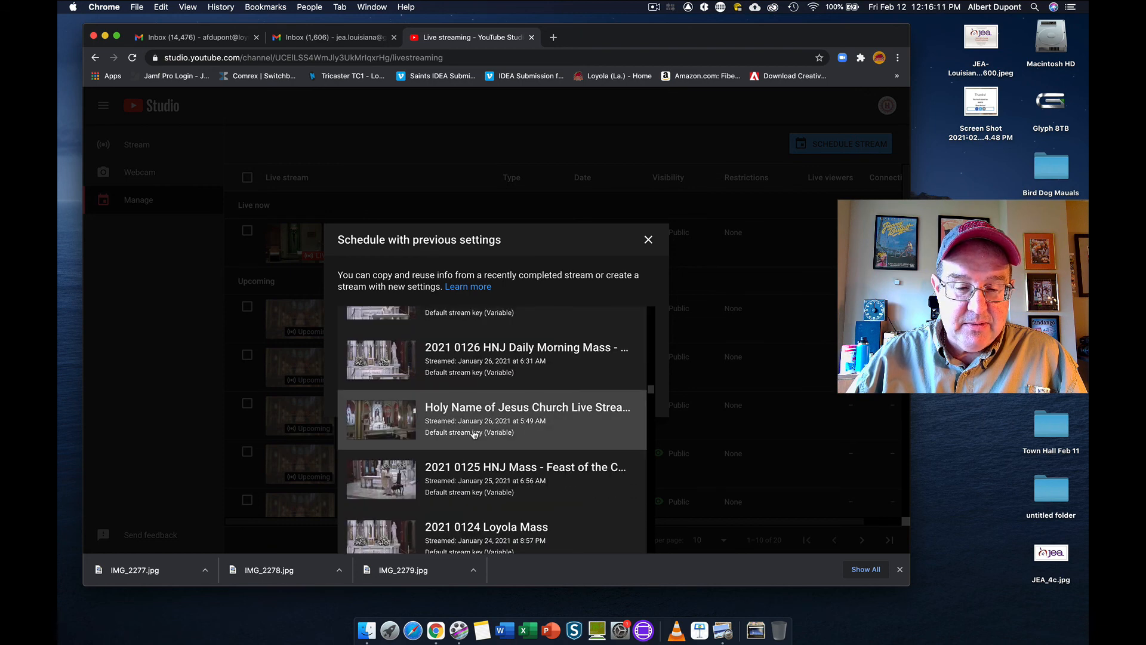
pyautogui.click(511, 410)
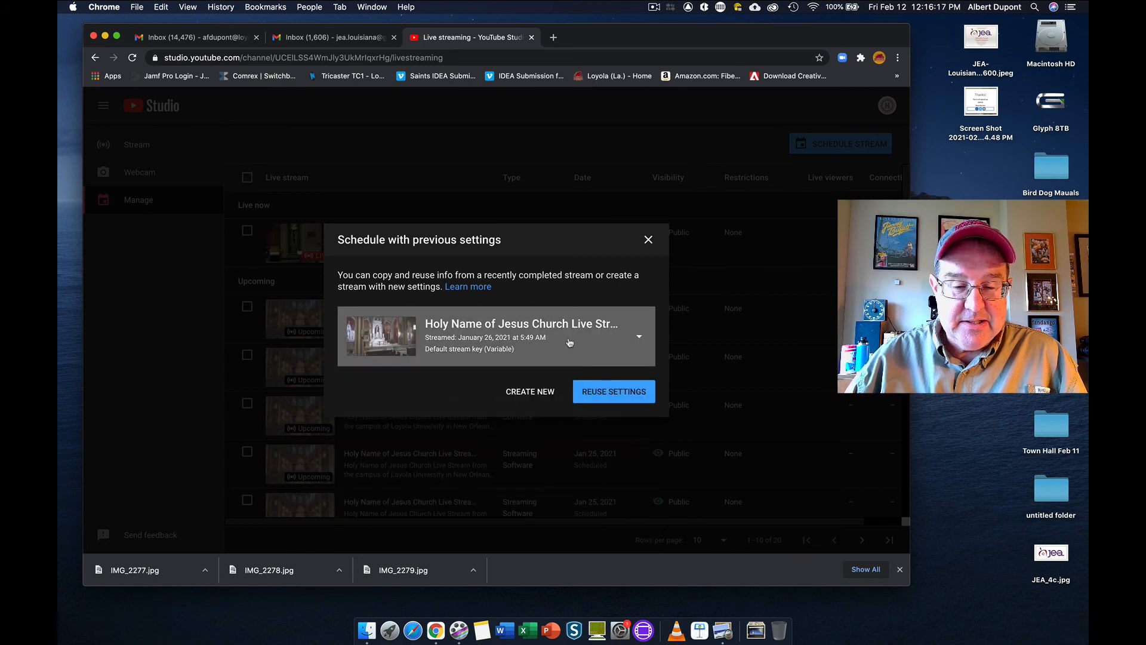
pyautogui.click(612, 391)
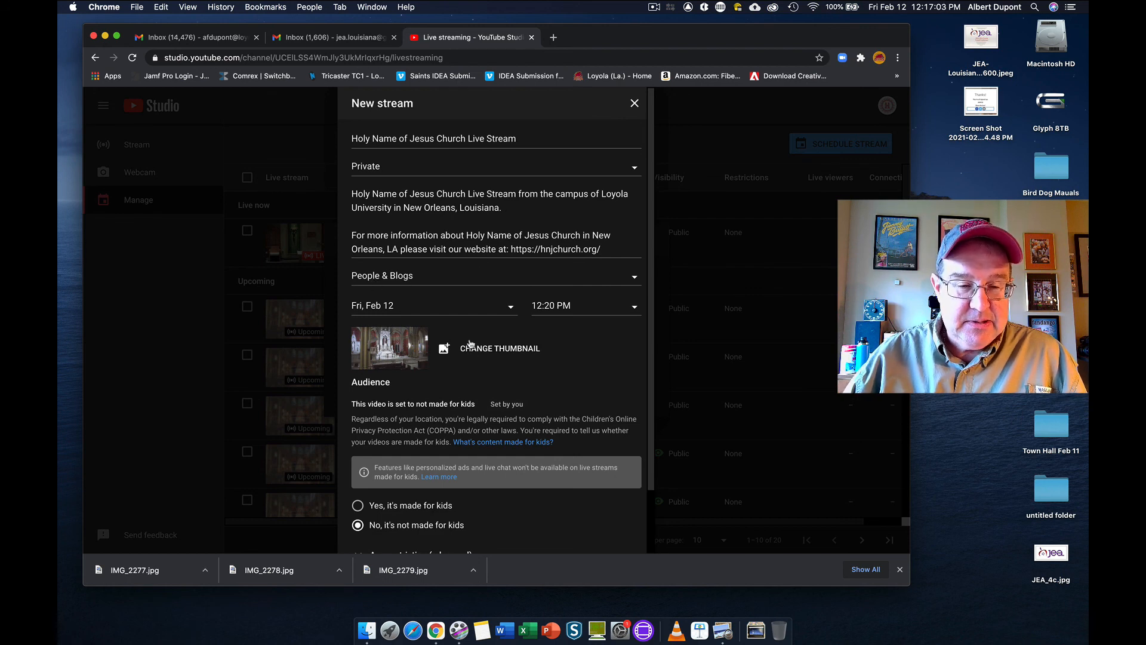
# Set the new stream's visibility to Public and create the stream
pyautogui.click(452, 170)
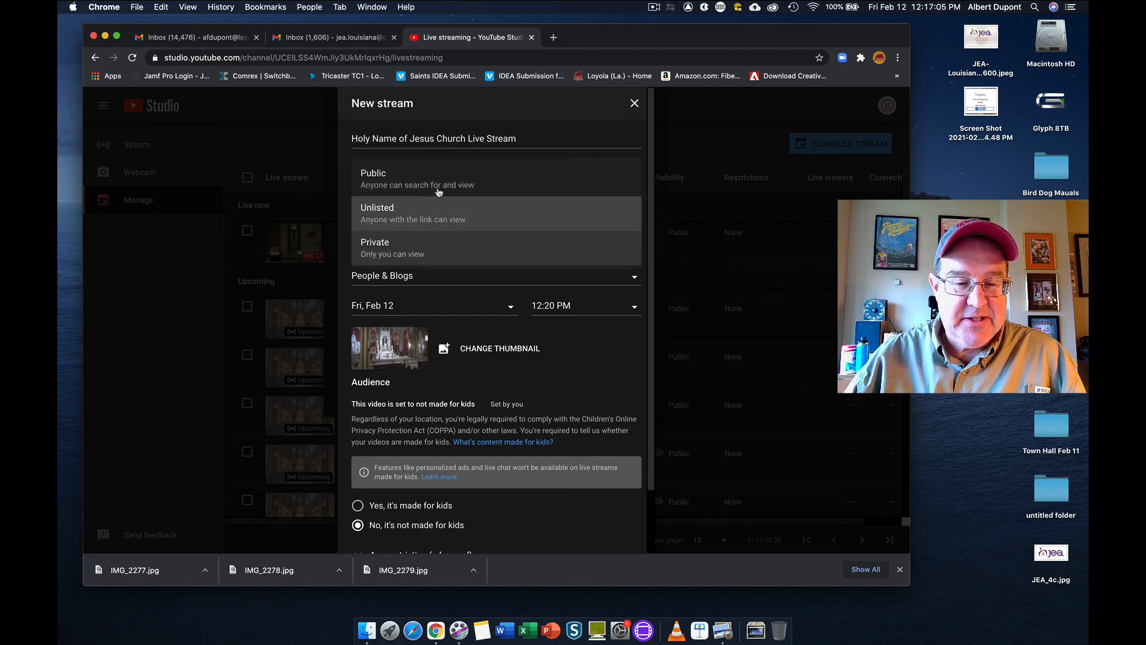
pyautogui.click(463, 178)
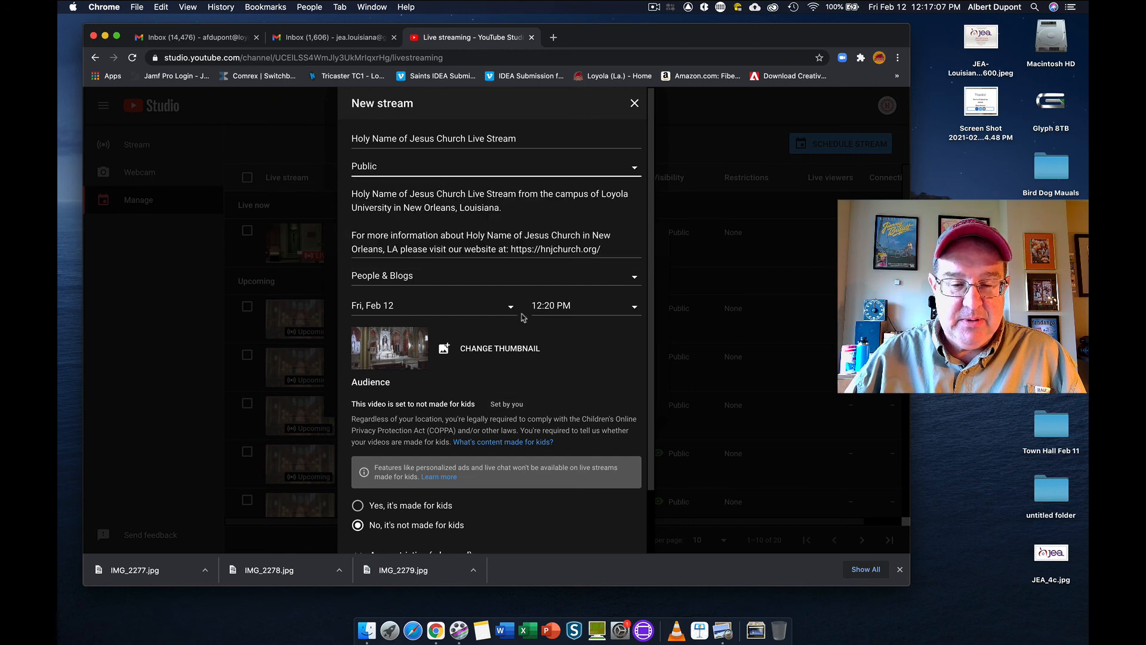
pyautogui.scroll(-3, 518, 314)
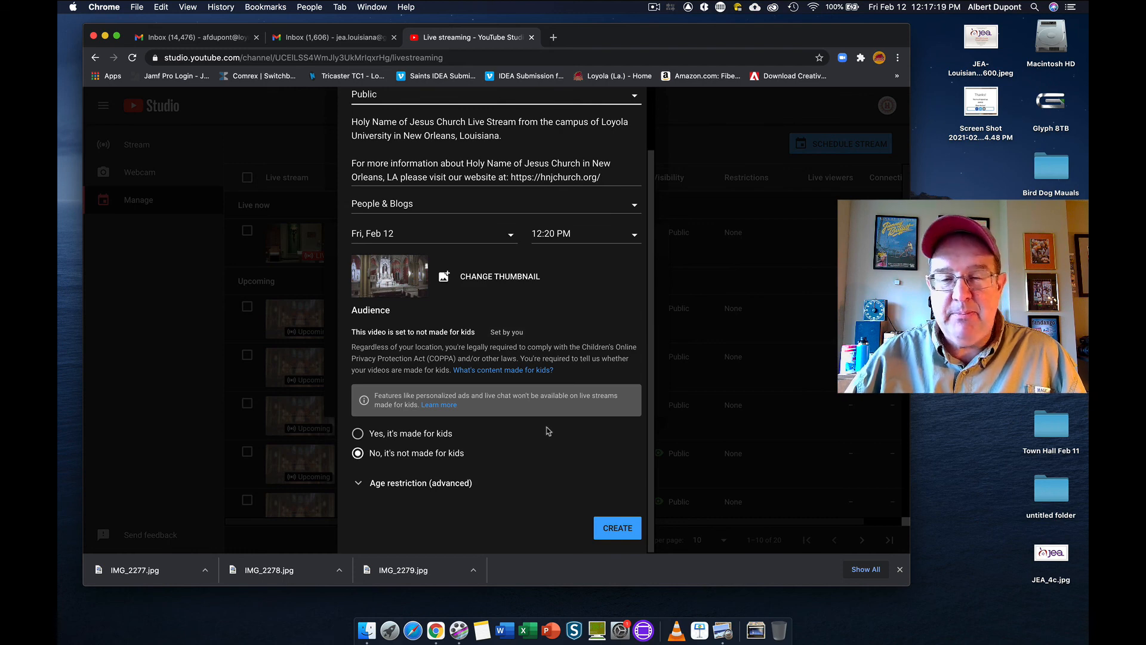
pyautogui.click(614, 528)
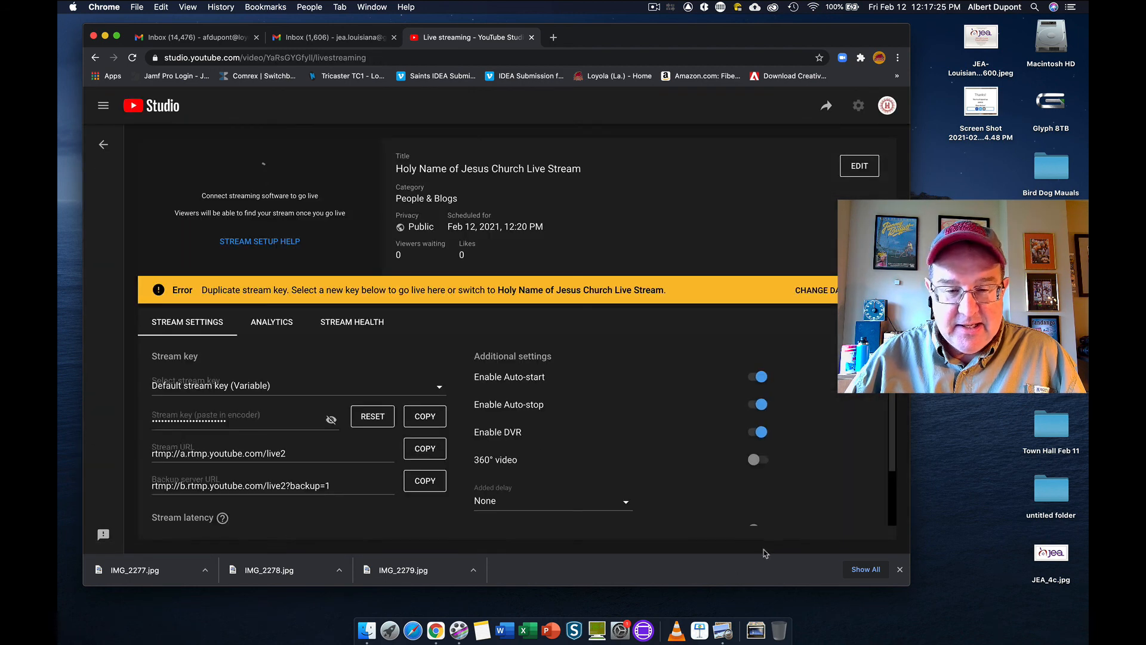
# Return to the stream list, reopen the upcoming stream dated Feb 12, 2021 on its last page and reveal the stream key
pyautogui.click(100, 147)
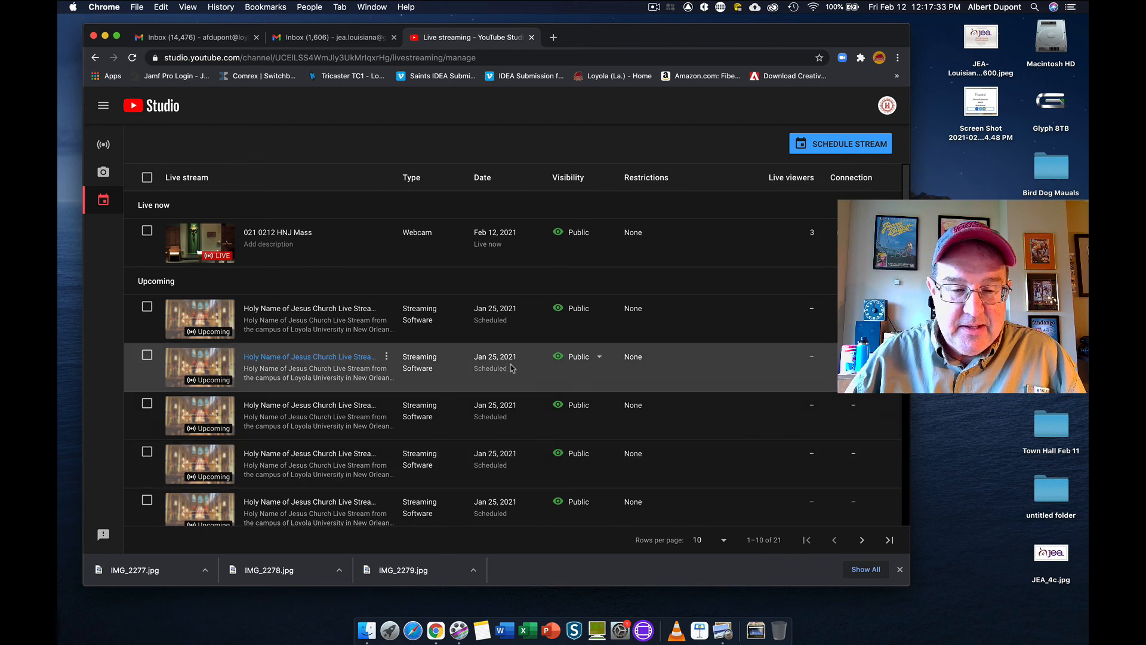
pyautogui.scroll(-3, 462, 407)
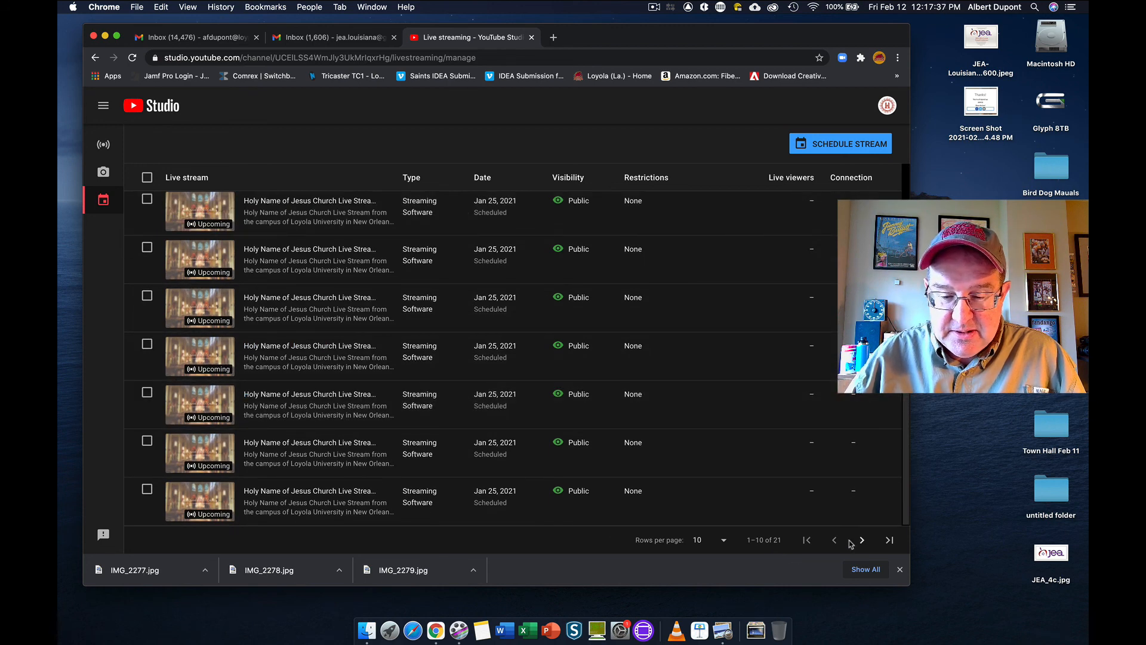
pyautogui.click(890, 540)
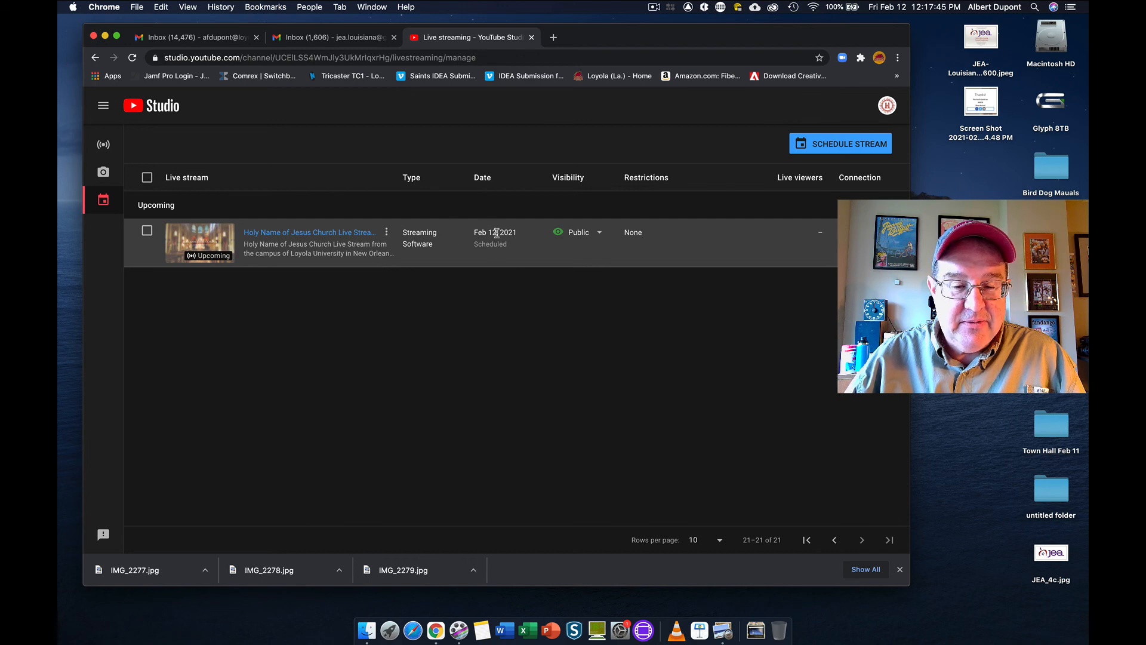
pyautogui.click(329, 236)
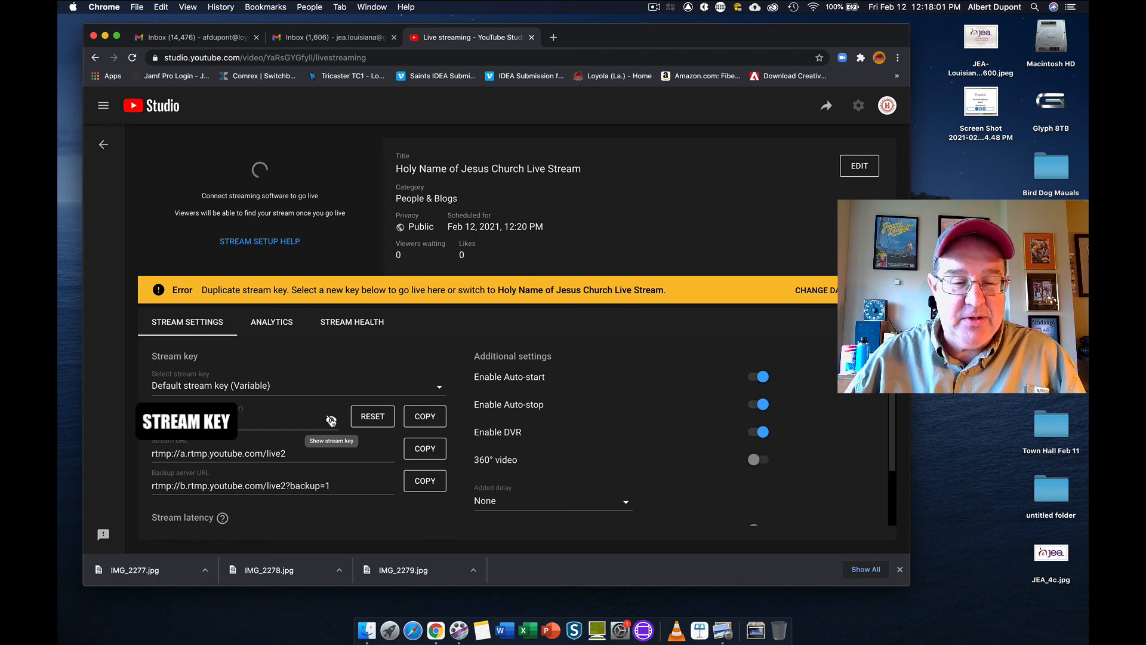
pyautogui.click(331, 421)
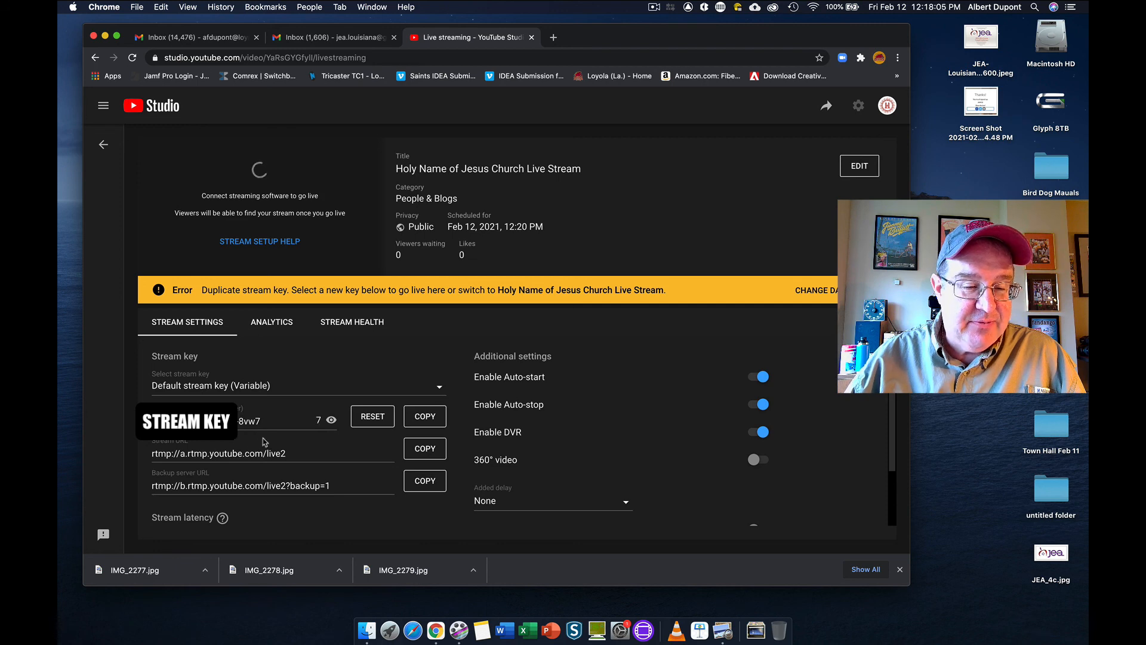
# Hide the stream key, check the key of the second upcoming stream dated Jan 25, 2021, and return to the stream list
pyautogui.click(332, 420)
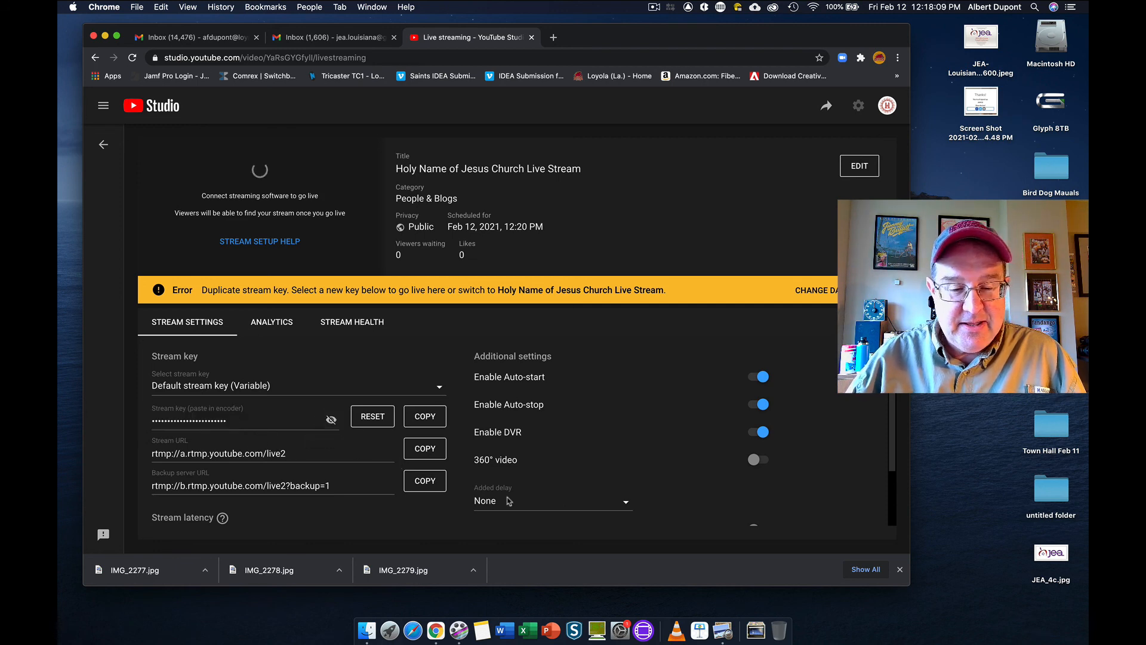
pyautogui.click(100, 144)
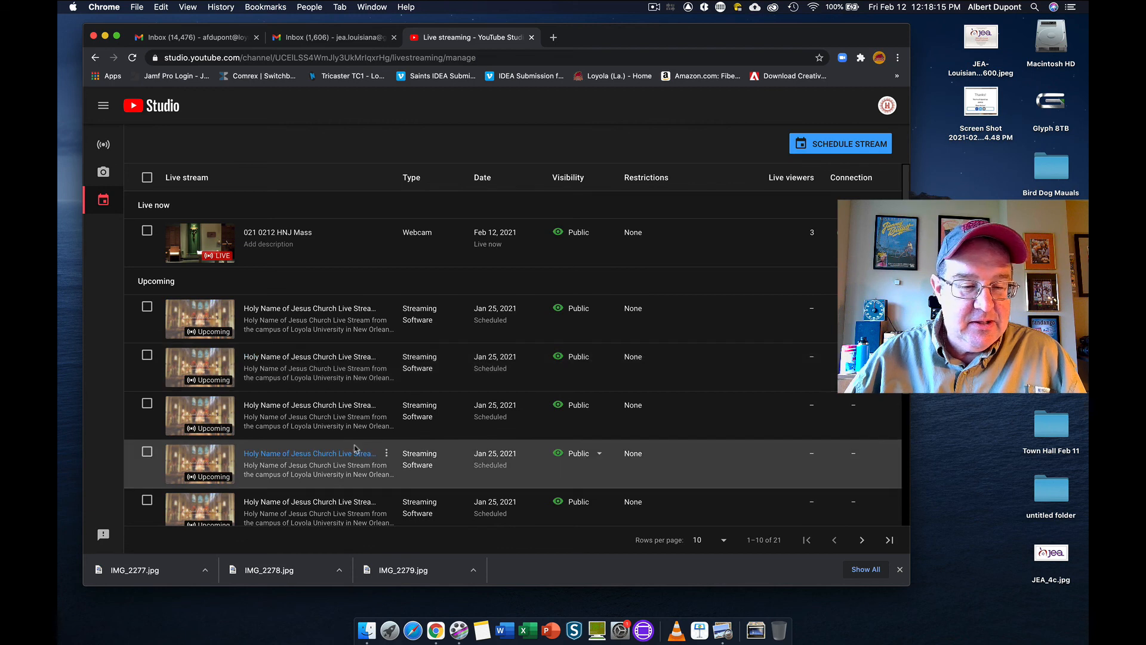
pyautogui.click(332, 360)
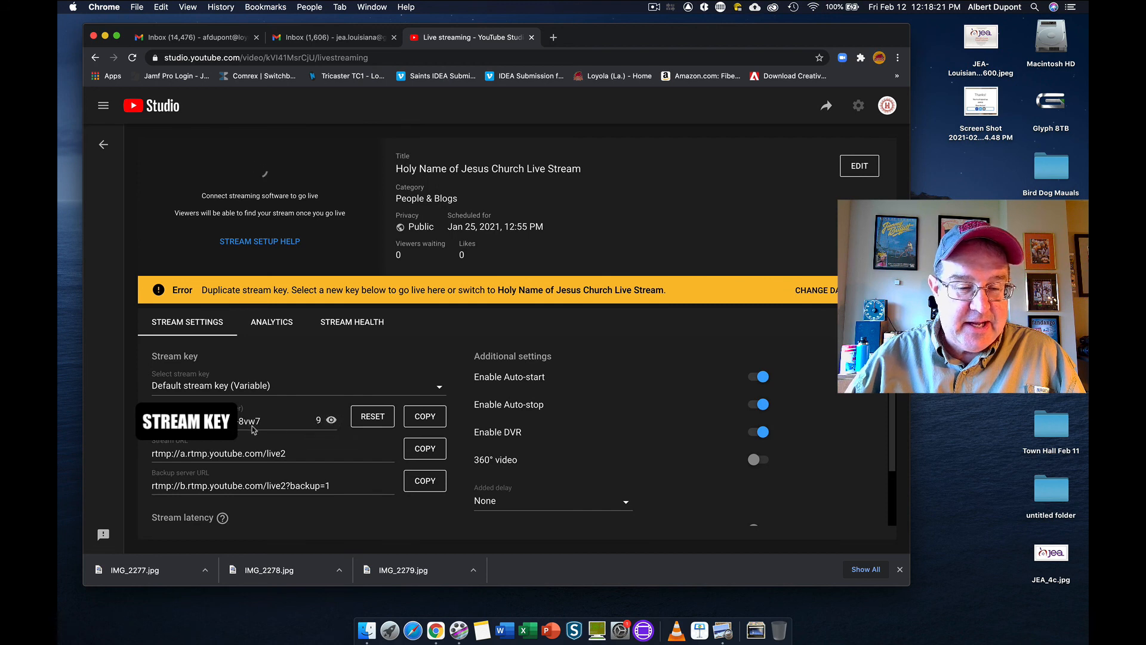
pyautogui.click(332, 420)
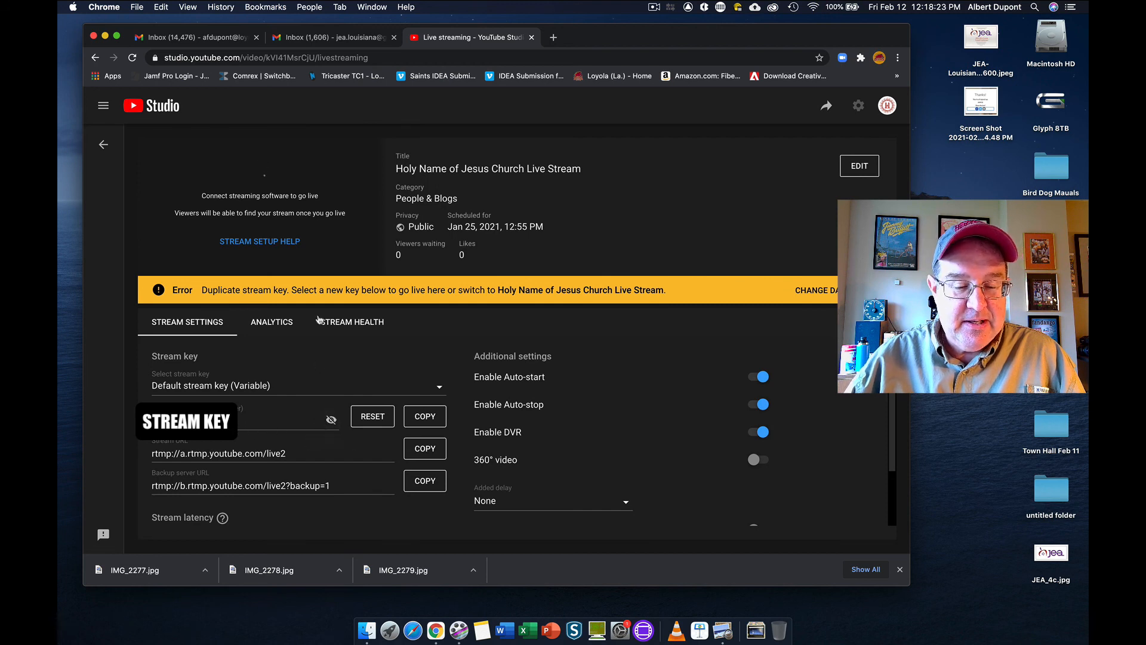
pyautogui.click(103, 146)
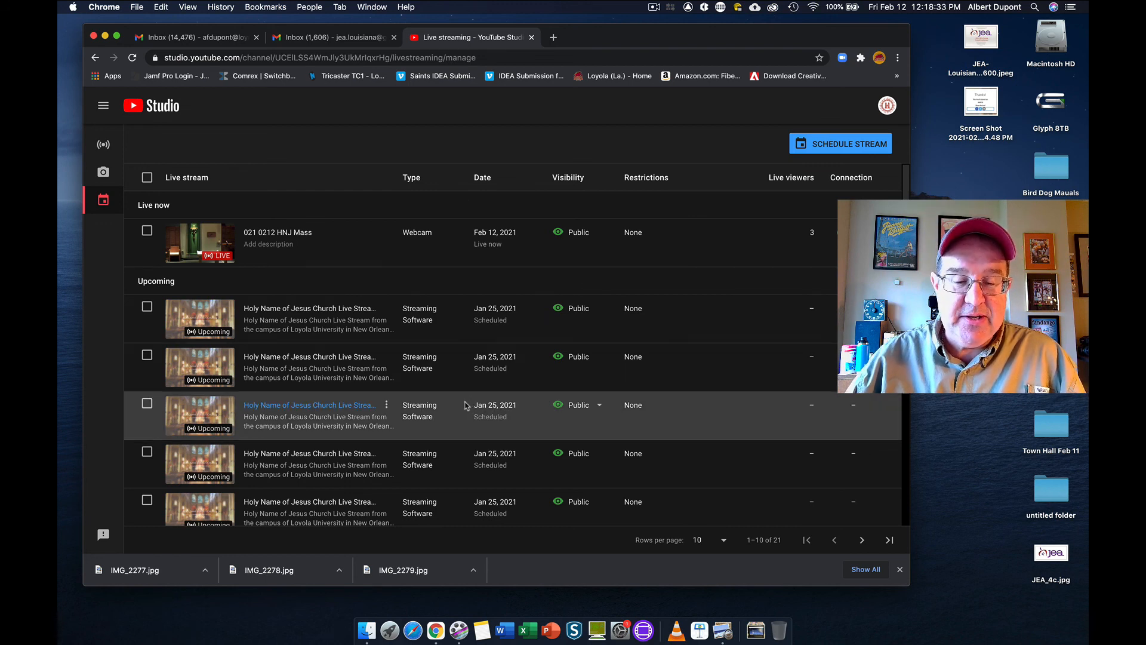
# Start scheduling a stream that reuses the settings of the Holy Name of Jesus Church Live Stream from February 9, 2021 at 5:51 AM
pyautogui.click(835, 144)
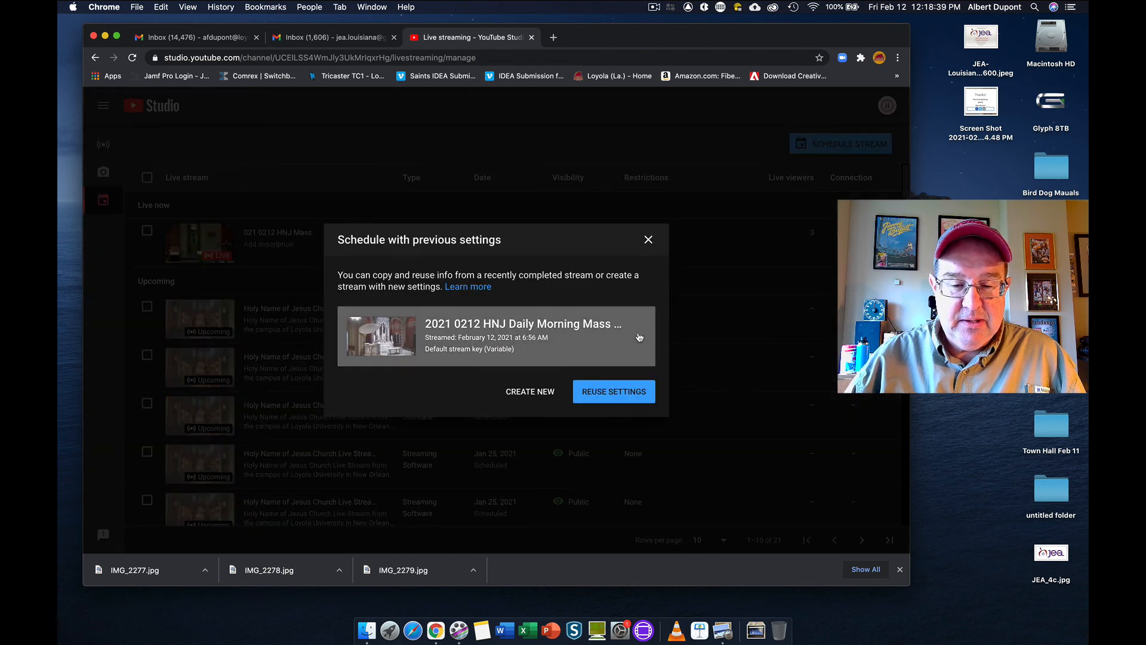
pyautogui.click(640, 328)
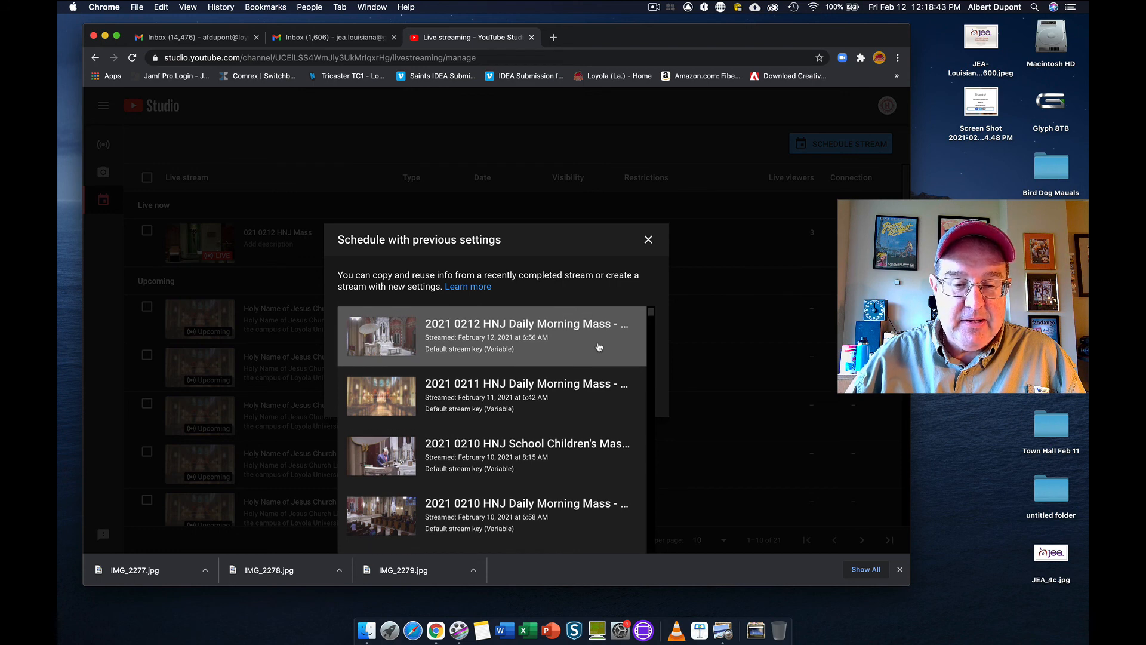
pyautogui.scroll(-5, 599, 346)
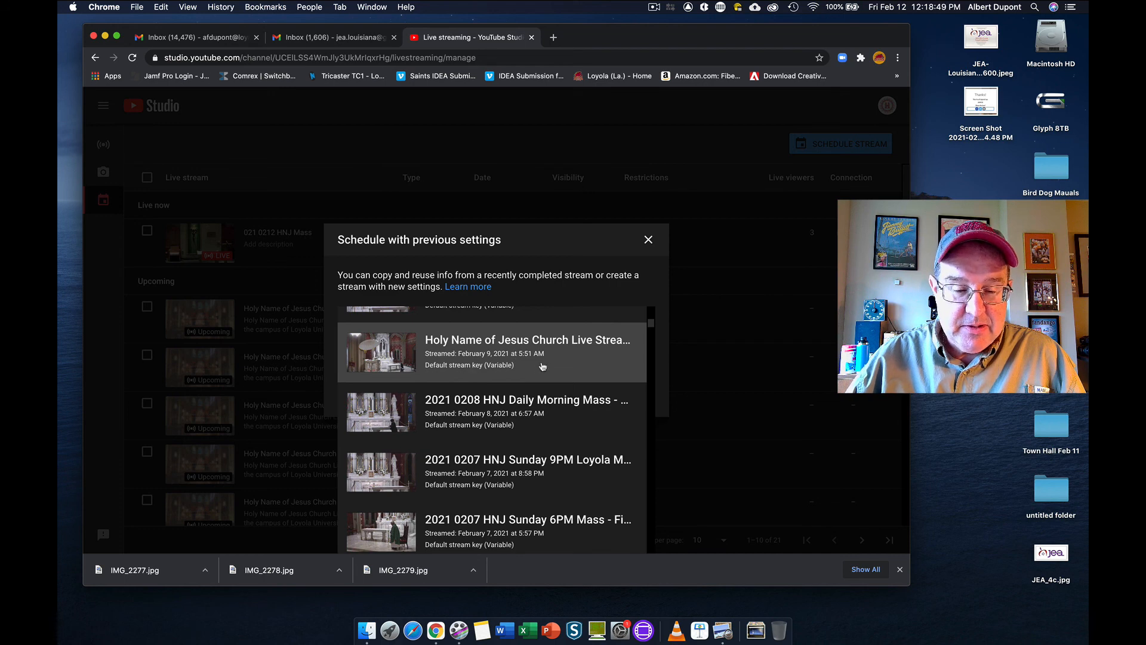
pyautogui.click(510, 347)
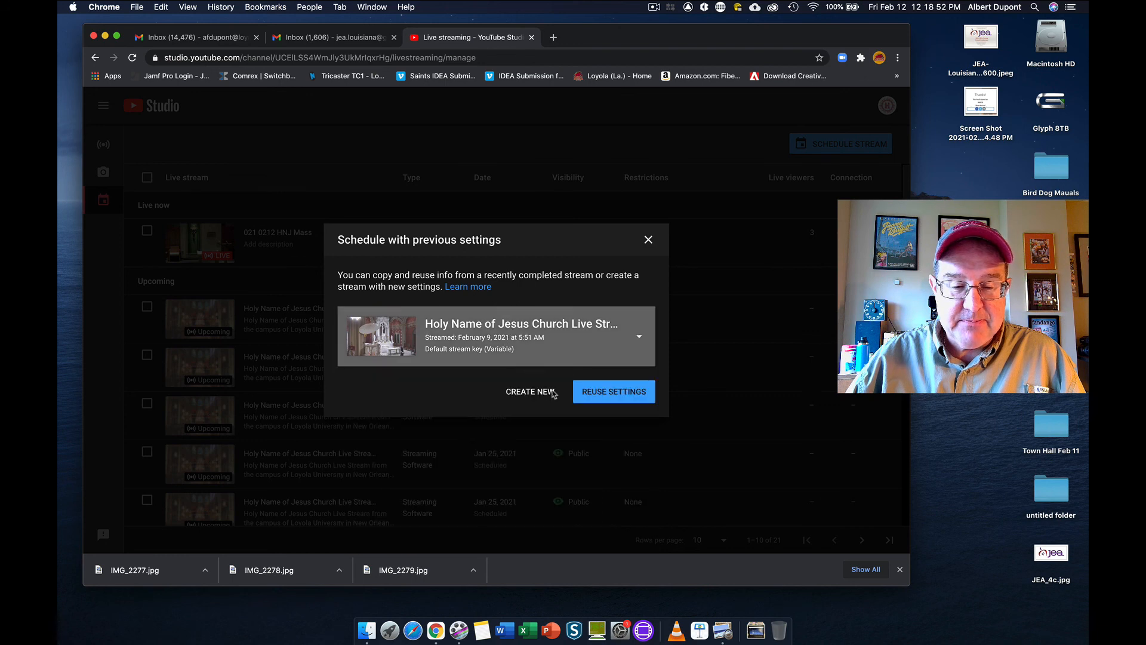
pyautogui.click(614, 392)
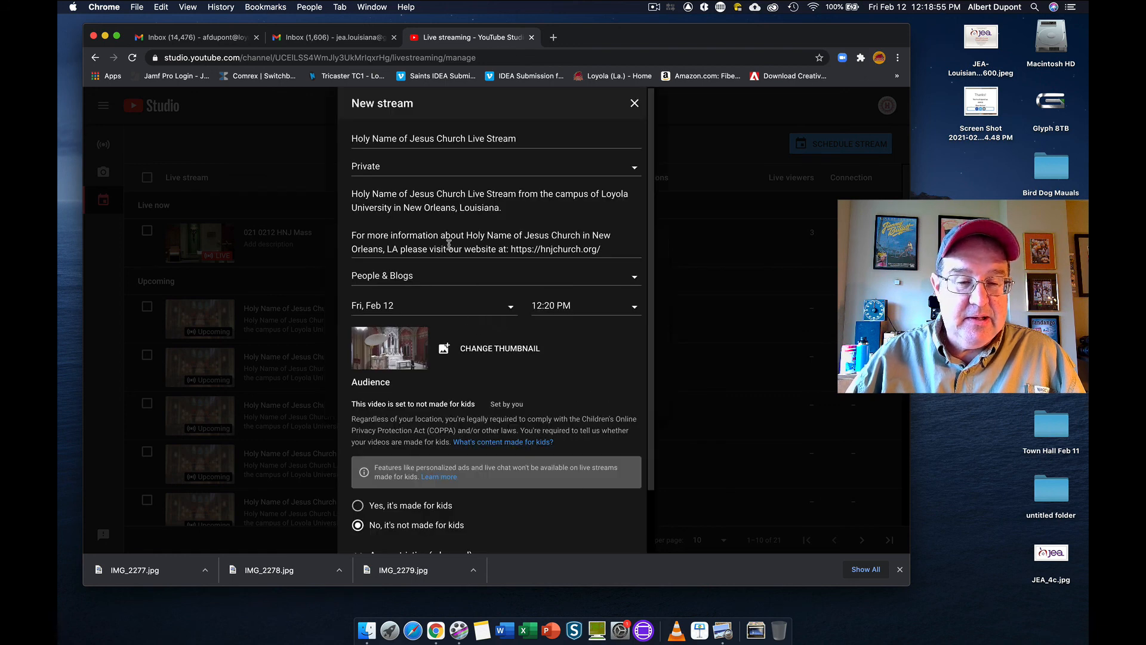
# Make the new stream Public, review its details and create it
pyautogui.click(416, 173)
pyautogui.click(417, 179)
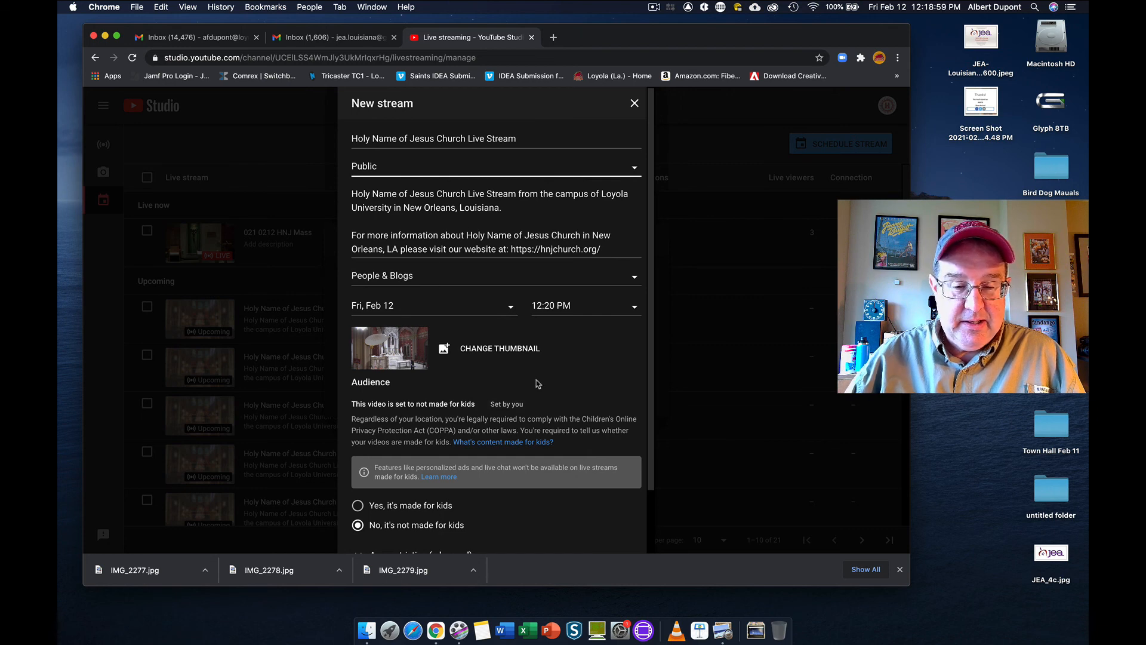
pyautogui.scroll(-3, 481, 502)
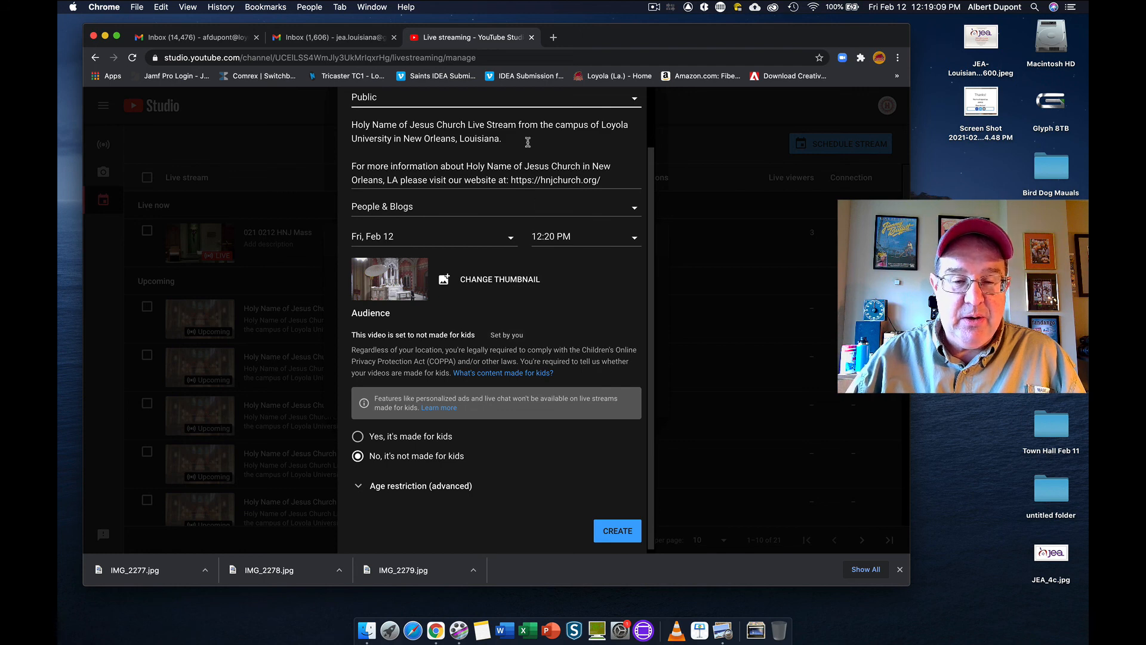
pyautogui.scroll(2, 544, 175)
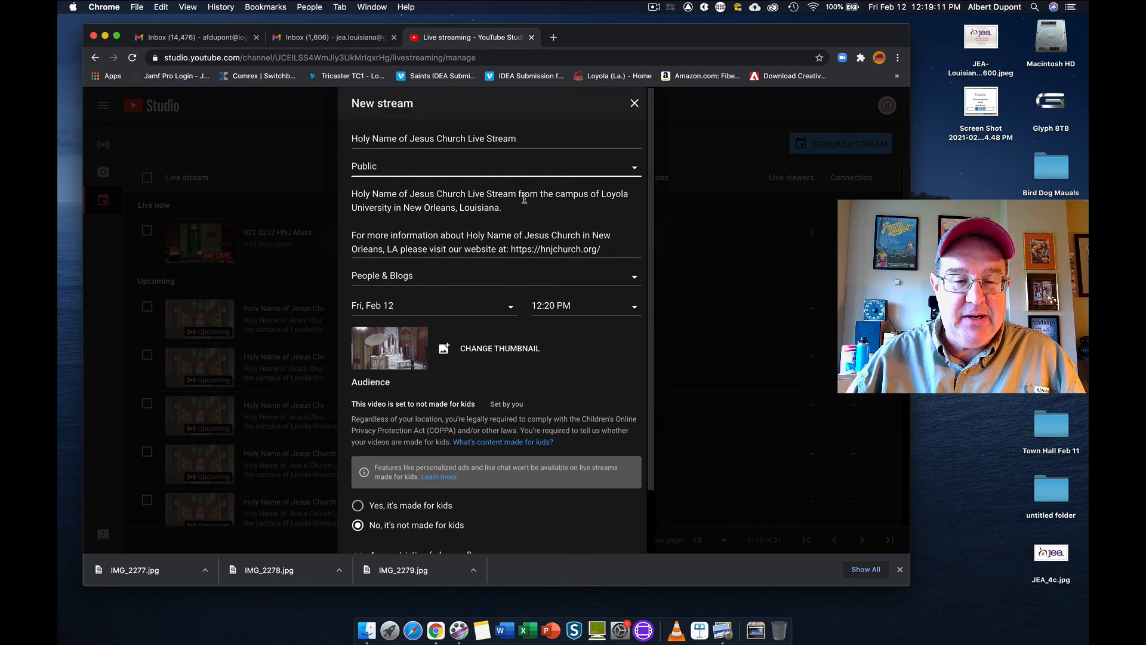
pyautogui.scroll(-1, 523, 217)
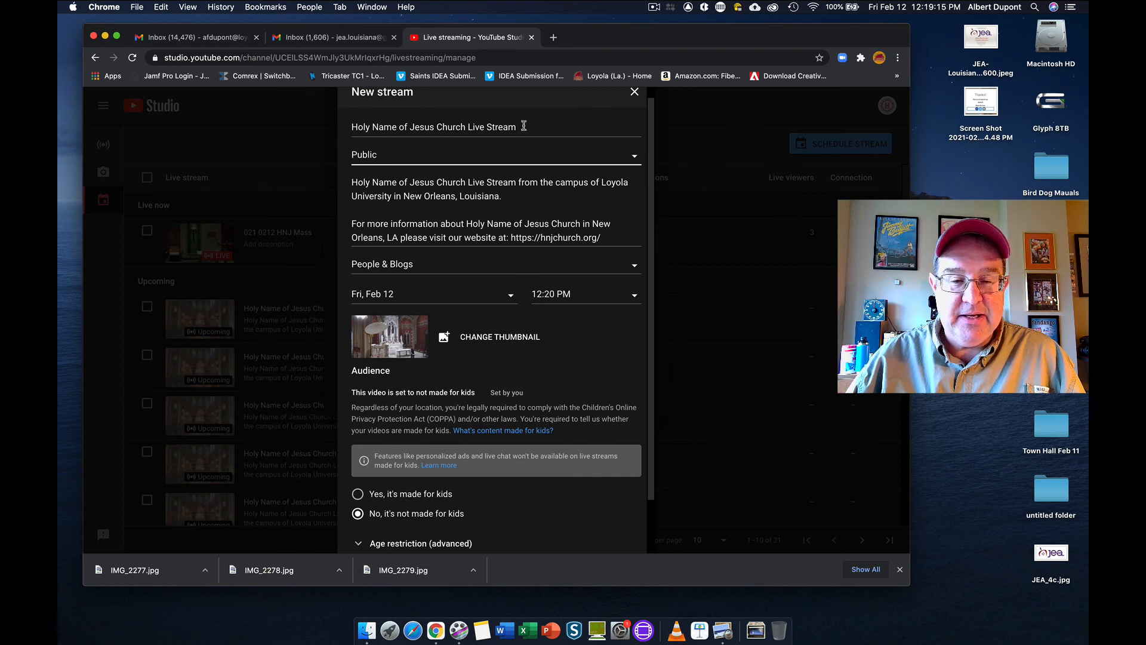
pyautogui.scroll(-3, 504, 255)
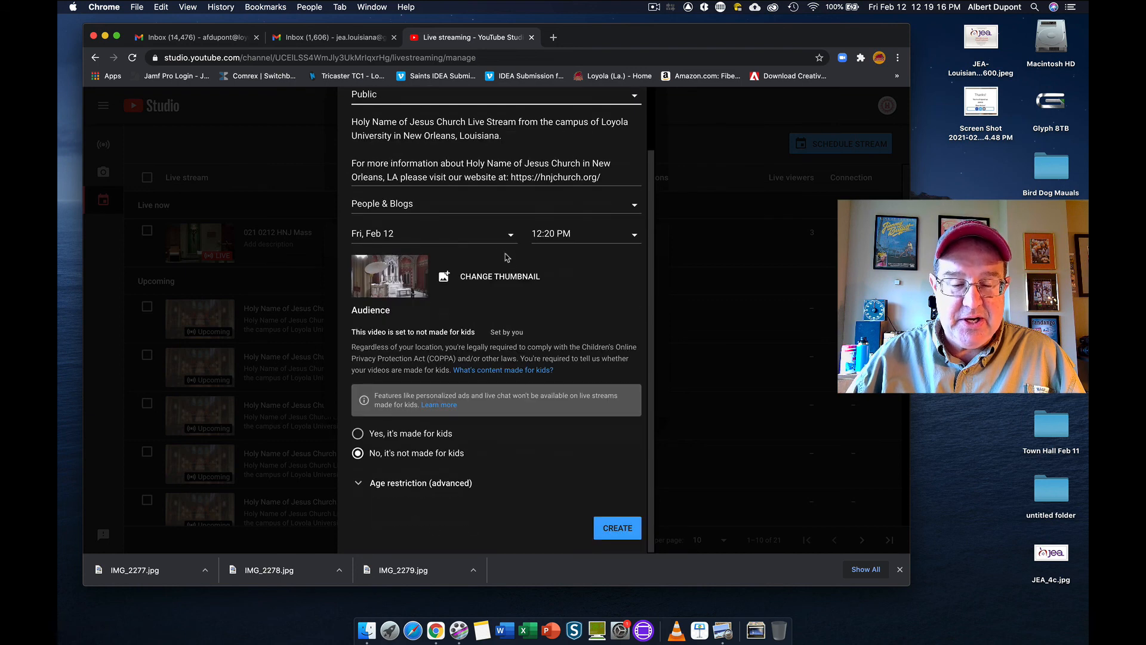
pyautogui.click(617, 528)
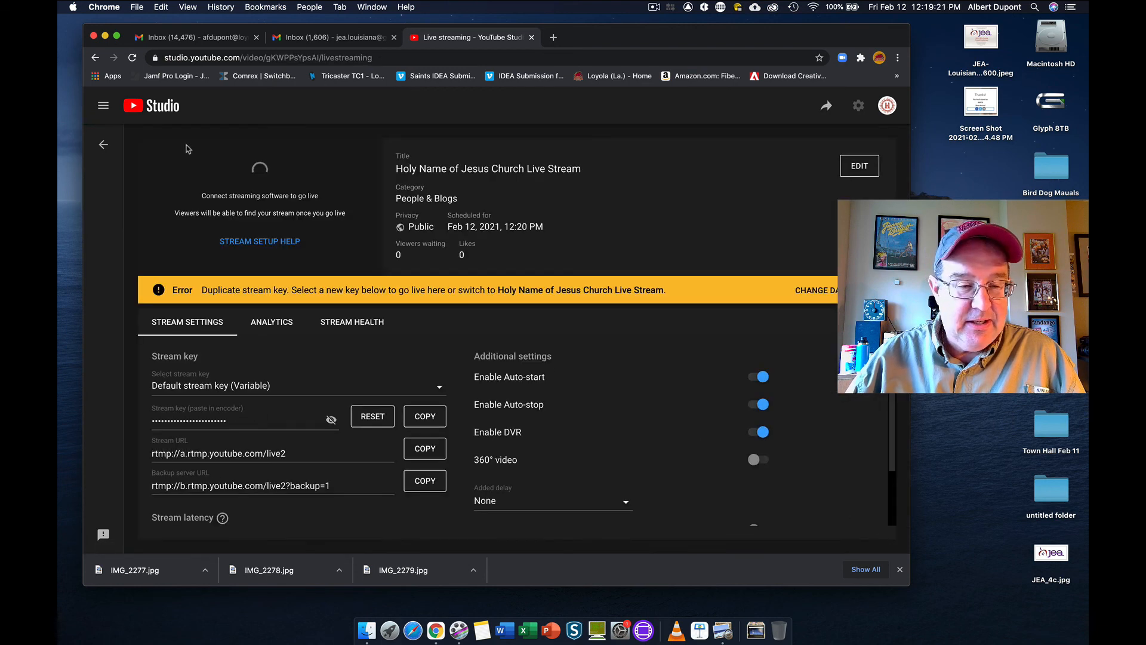
# Check the last page of upcoming streams and the default Stream page's settings, then return to the stream management list
pyautogui.click(104, 145)
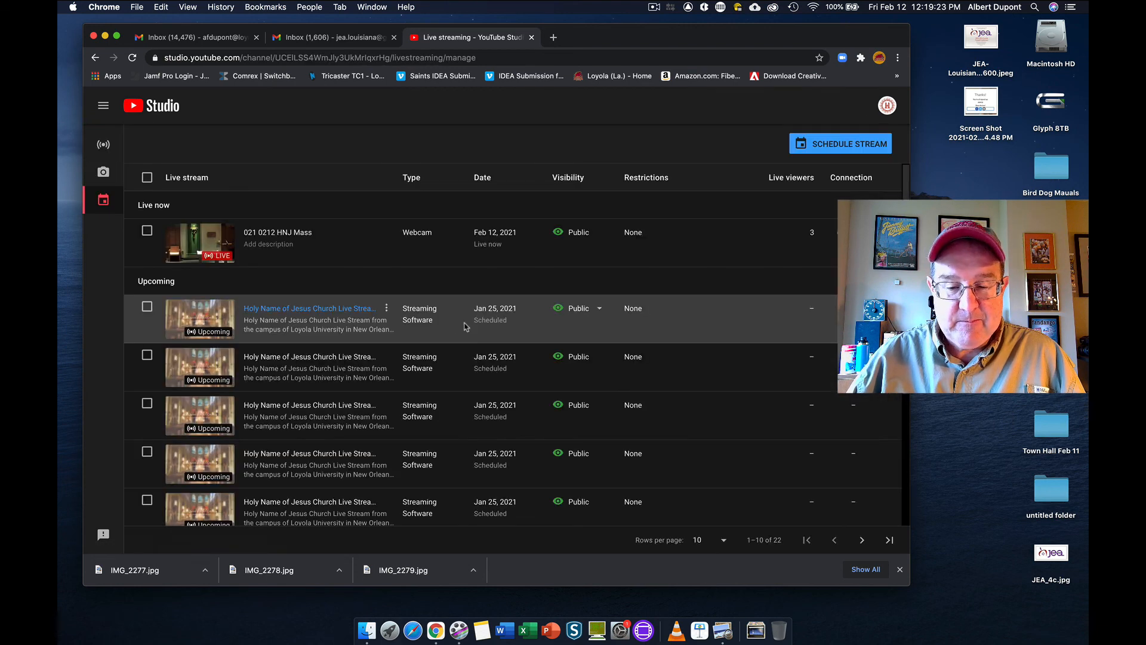
pyautogui.click(889, 540)
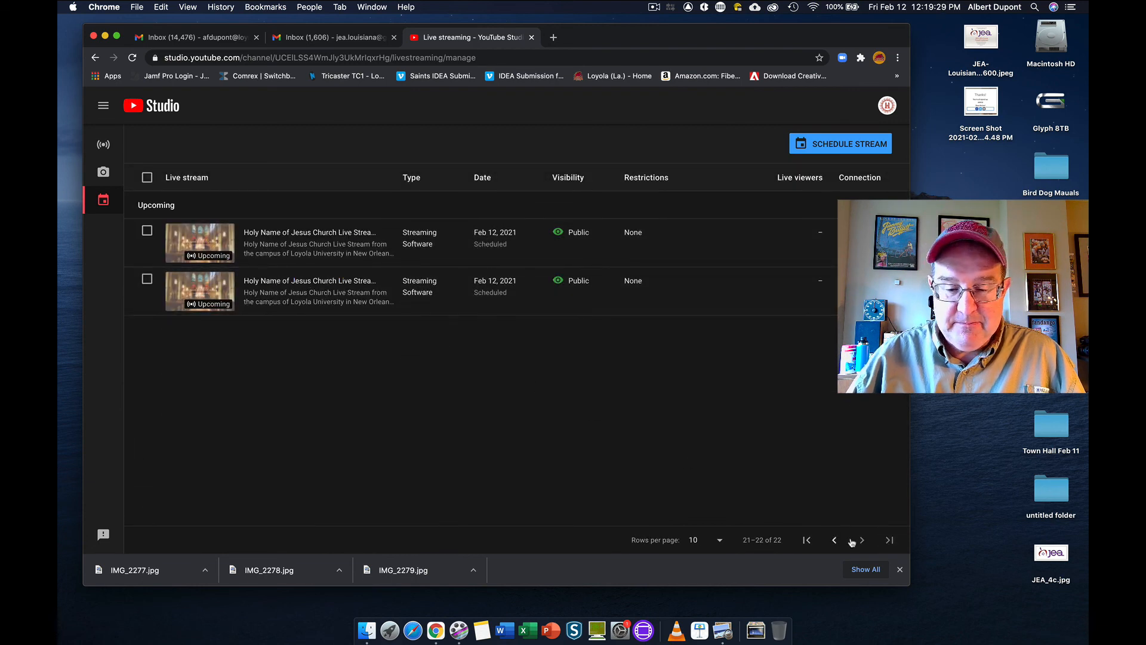
pyautogui.click(807, 540)
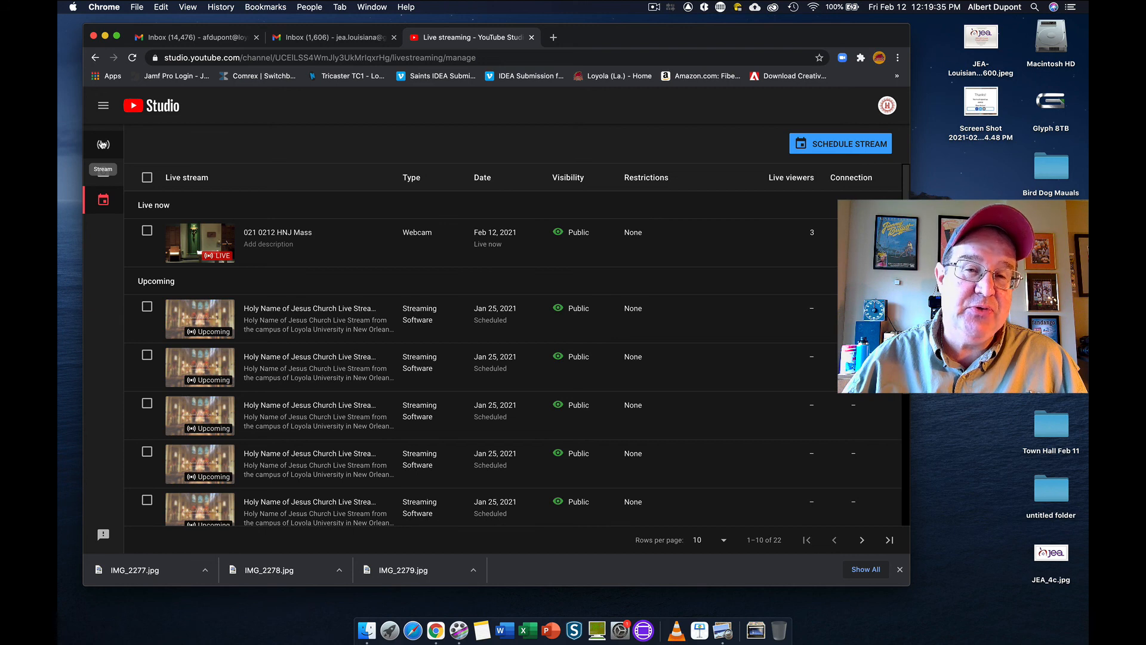
pyautogui.click(102, 145)
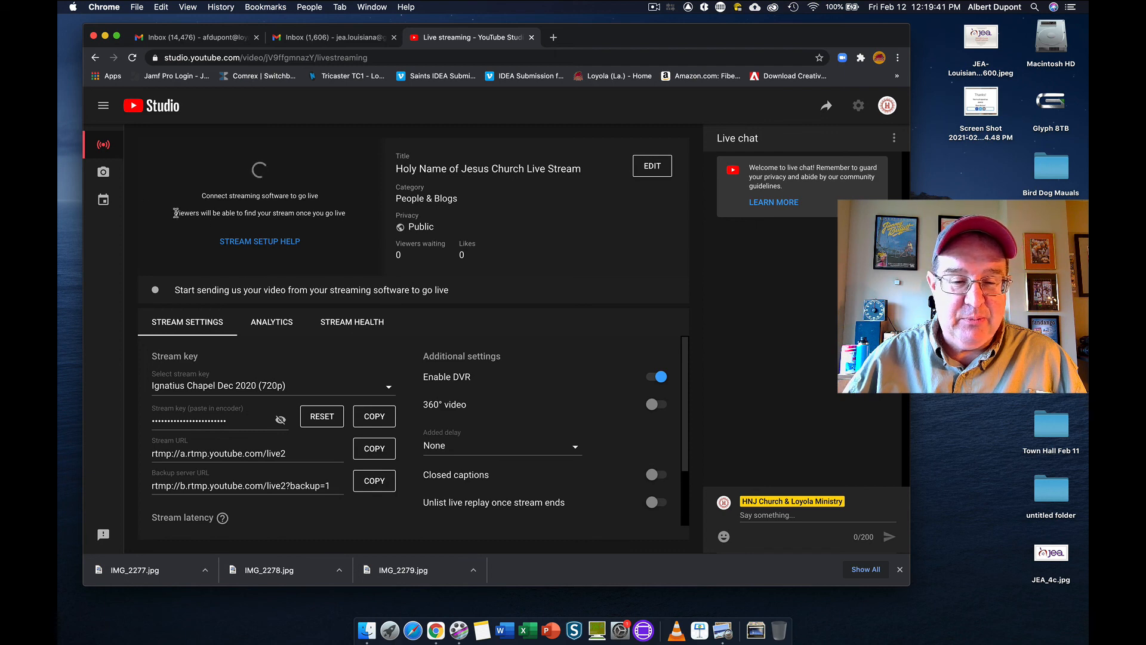
pyautogui.click(103, 199)
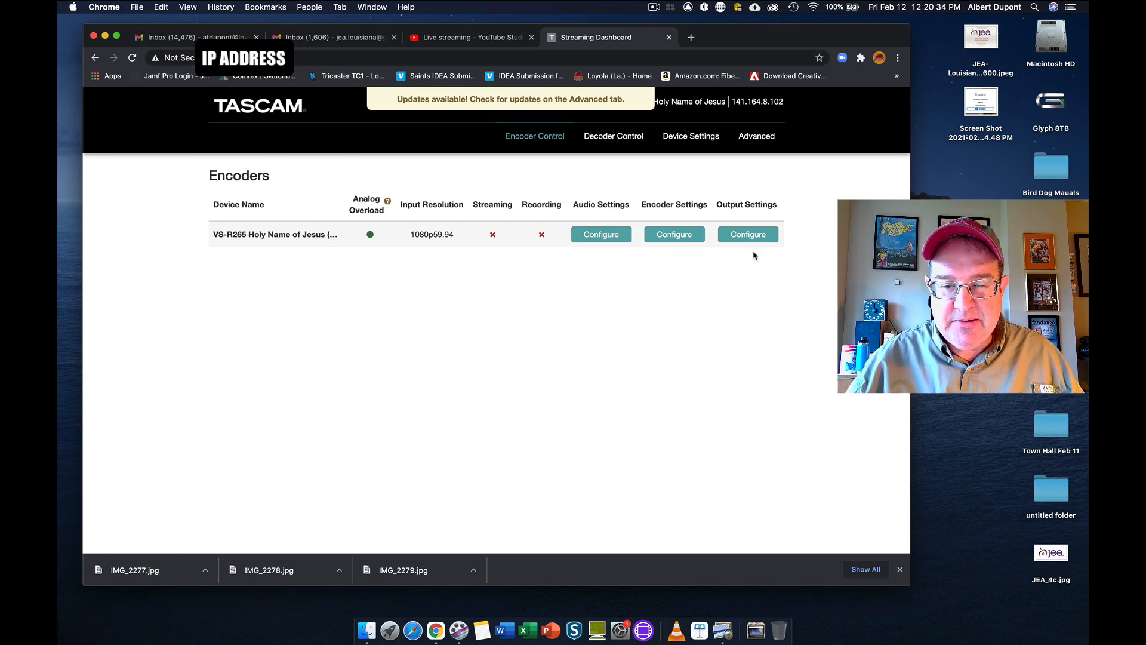
# Review the RTMP 1 output settings of the VS-R265 encoder in the TASCAM dashboard and close them without changes
pyautogui.click(743, 235)
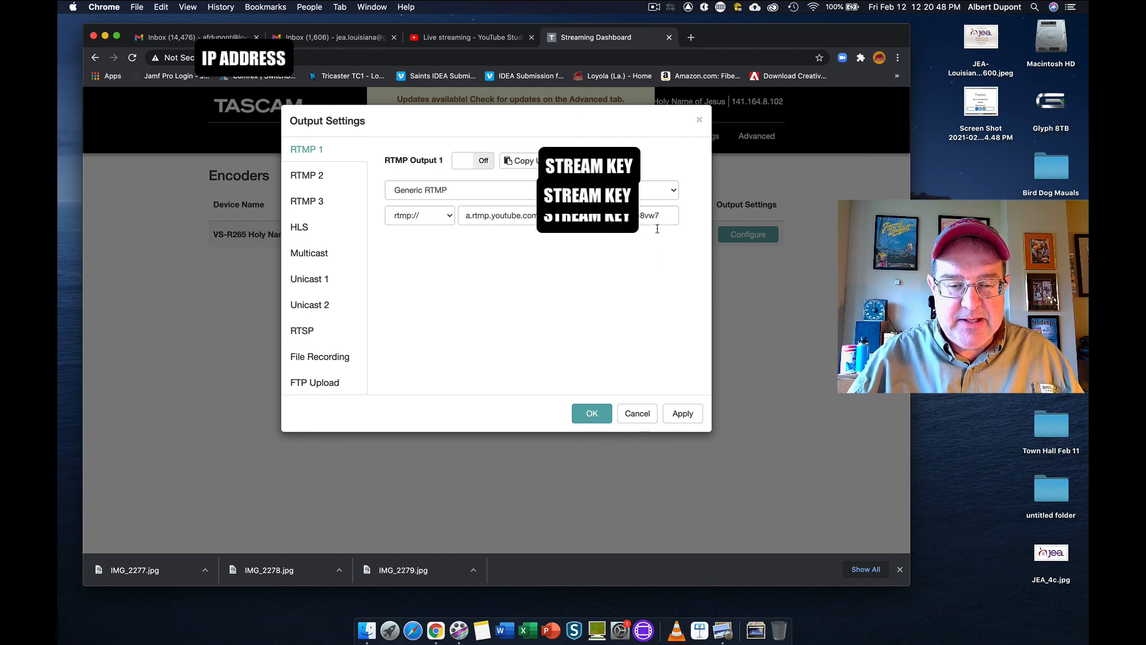
pyautogui.click(632, 417)
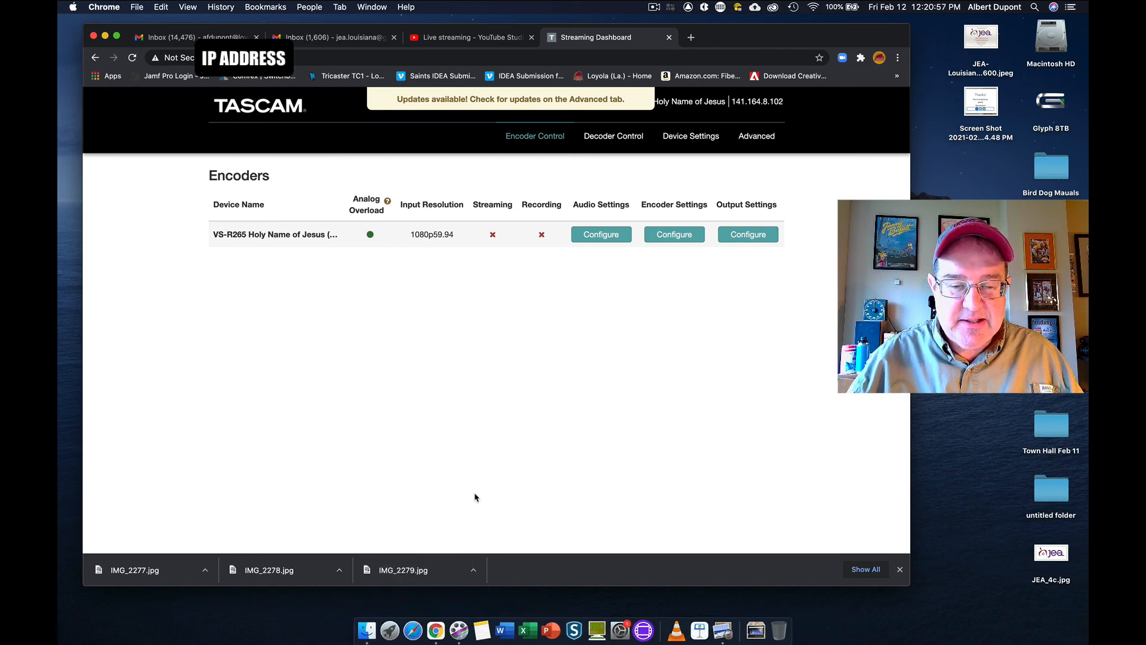
# Switch to OBS, reposition its window and open the Stream settings
pyautogui.click(392, 628)
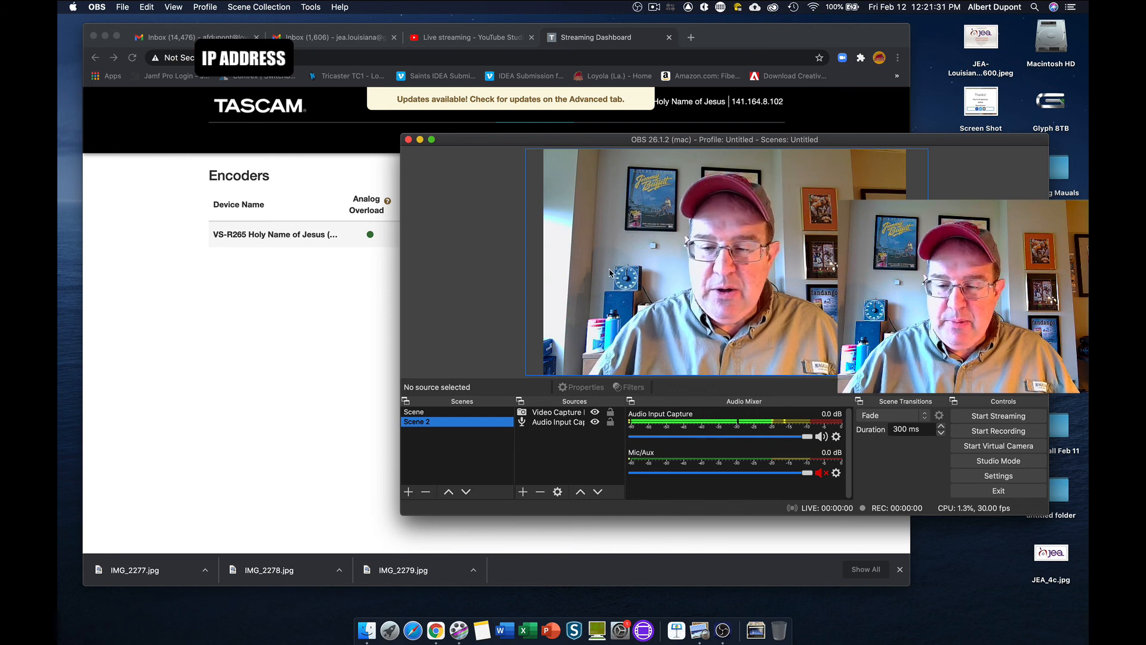
pyautogui.moveTo(690, 139); pyautogui.dragTo(684, 127)
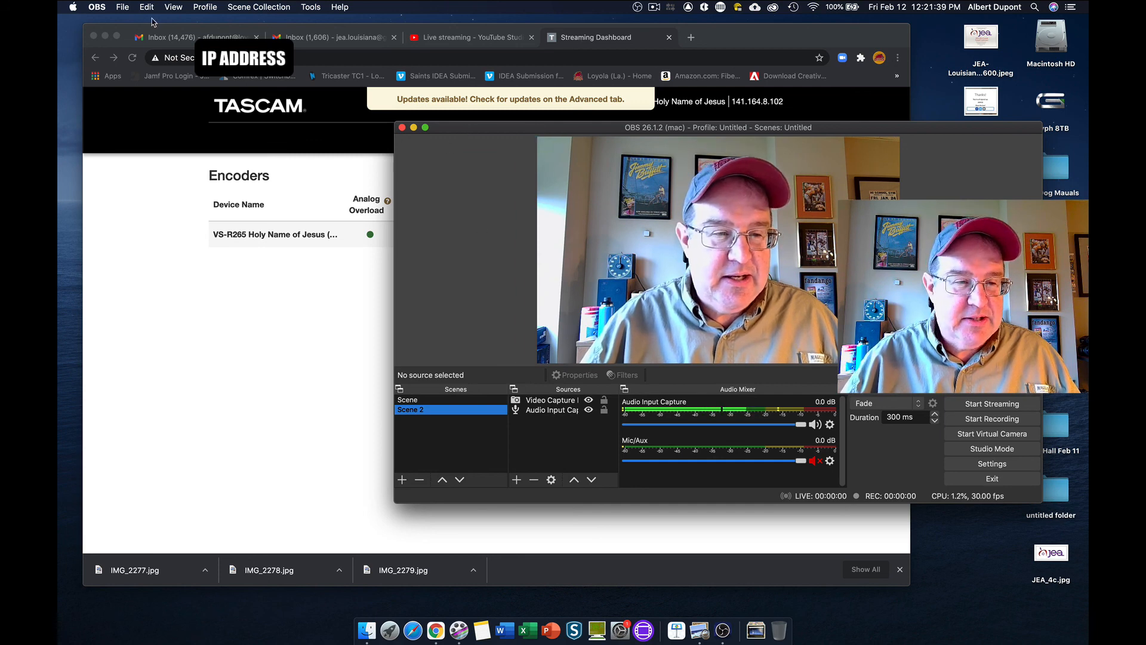
pyautogui.click(122, 6)
pyautogui.moveTo(105, 9)
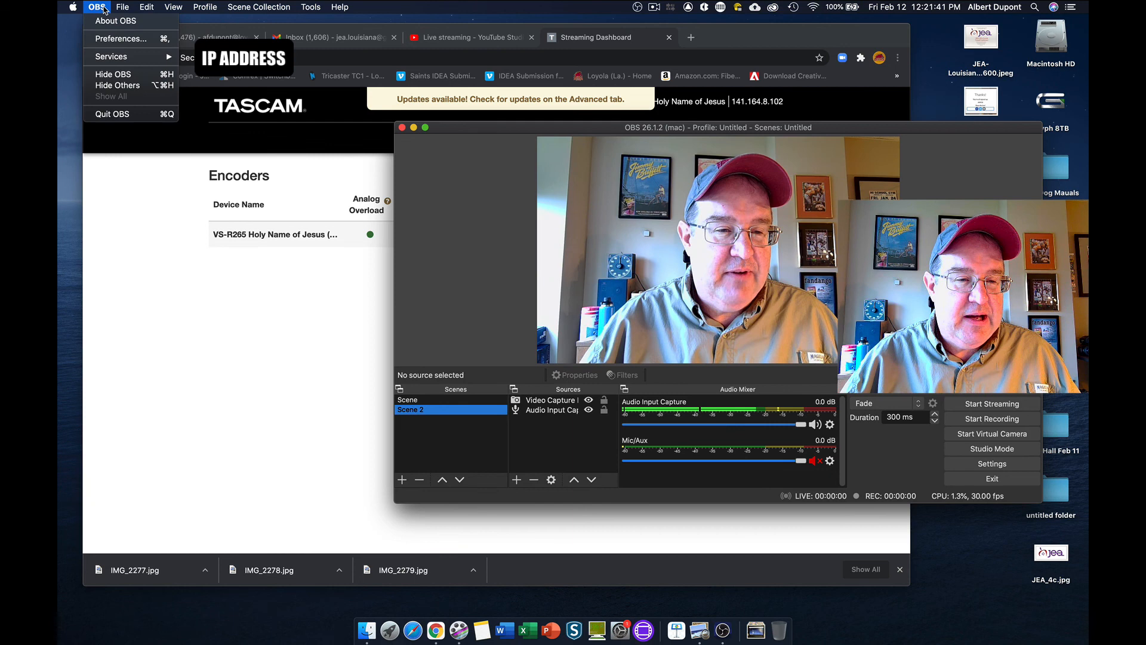
pyautogui.click(122, 39)
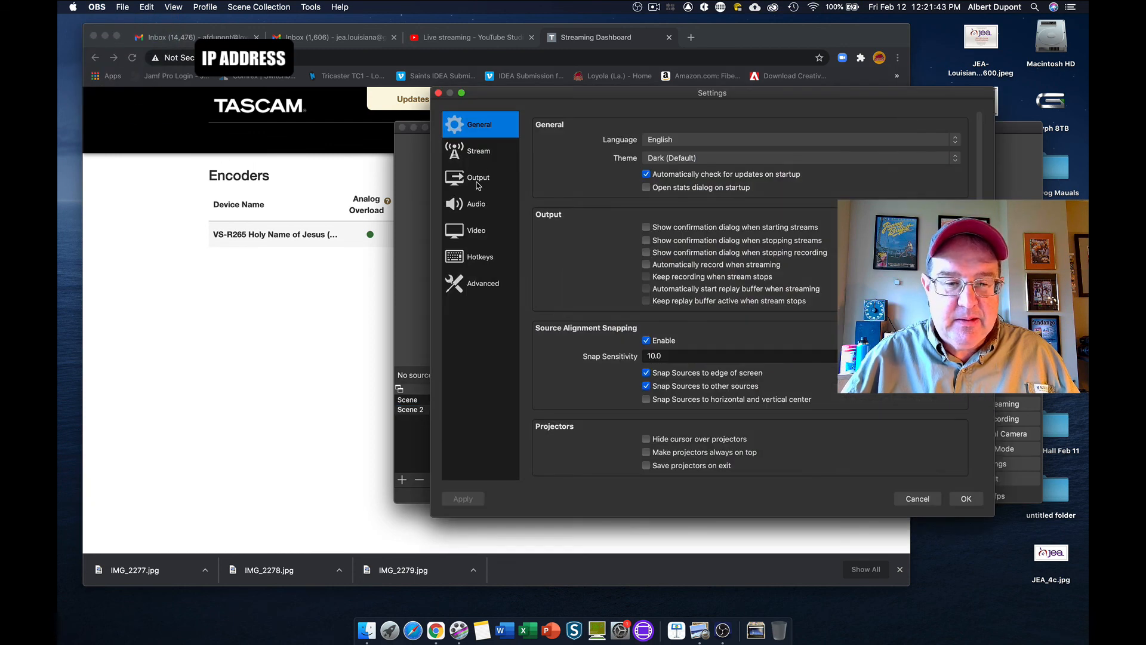
pyautogui.click(479, 151)
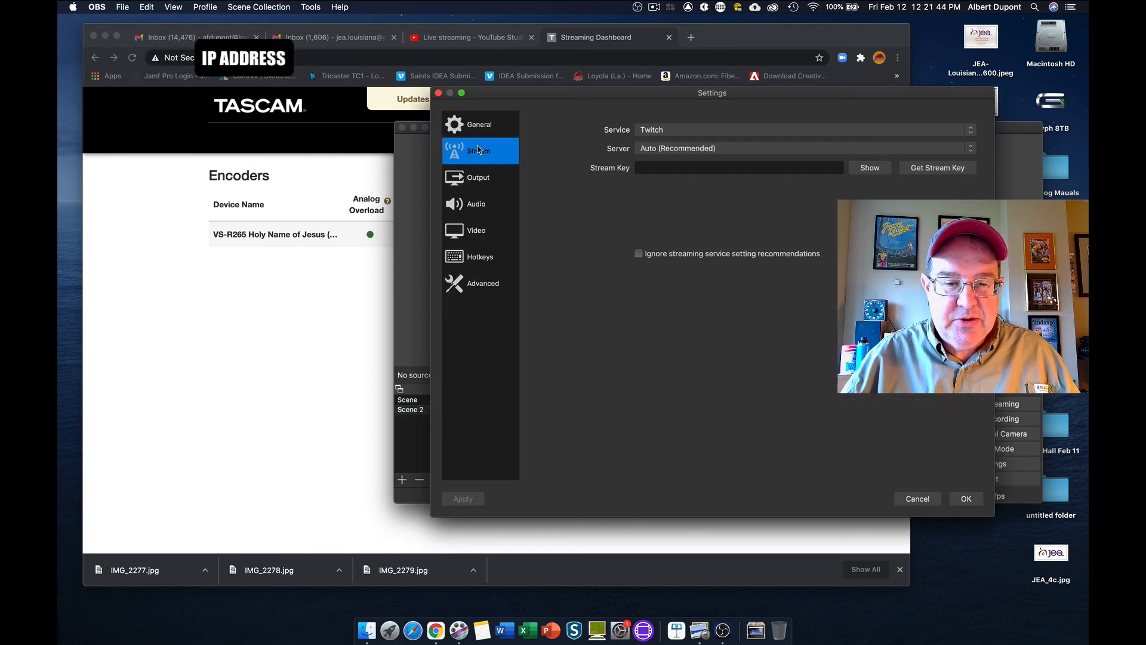
# Try the YouTube - RTMP service with the Primary YouTube ingest server for streaming, then discard the settings
pyautogui.click(714, 131)
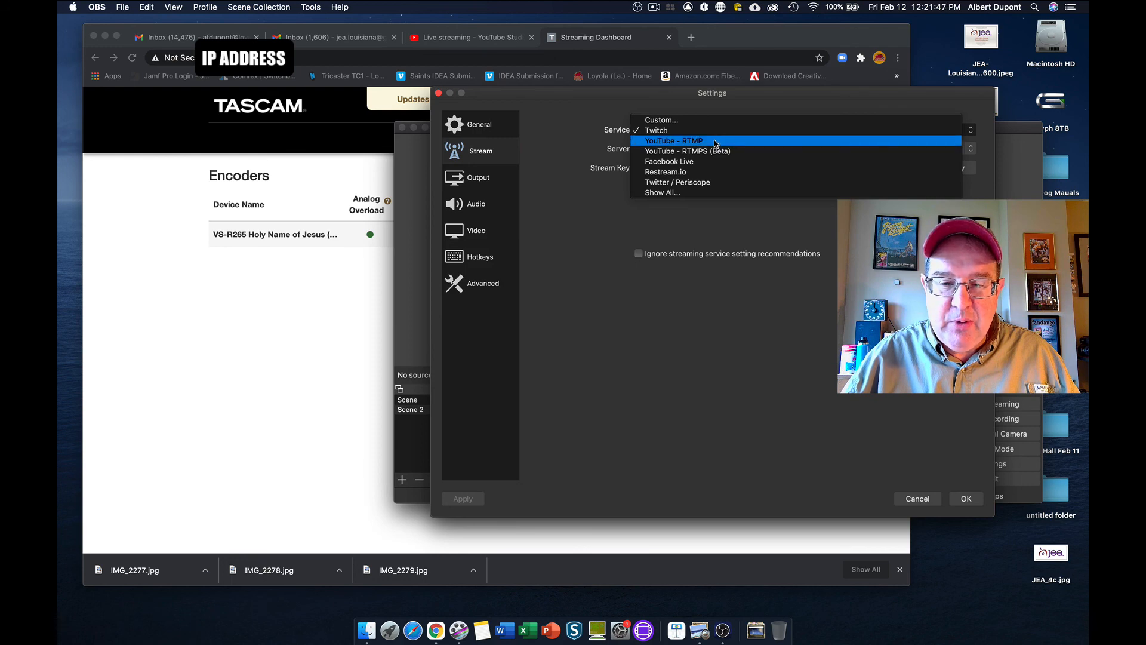
pyautogui.click(715, 142)
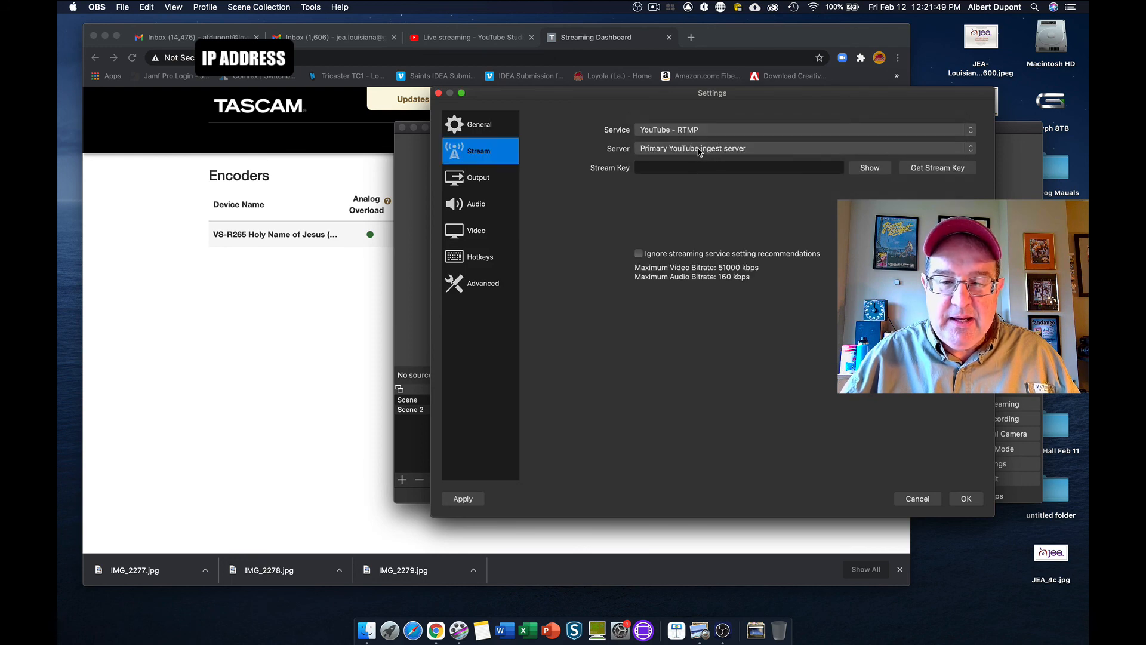
pyautogui.click(698, 149)
pyautogui.click(698, 148)
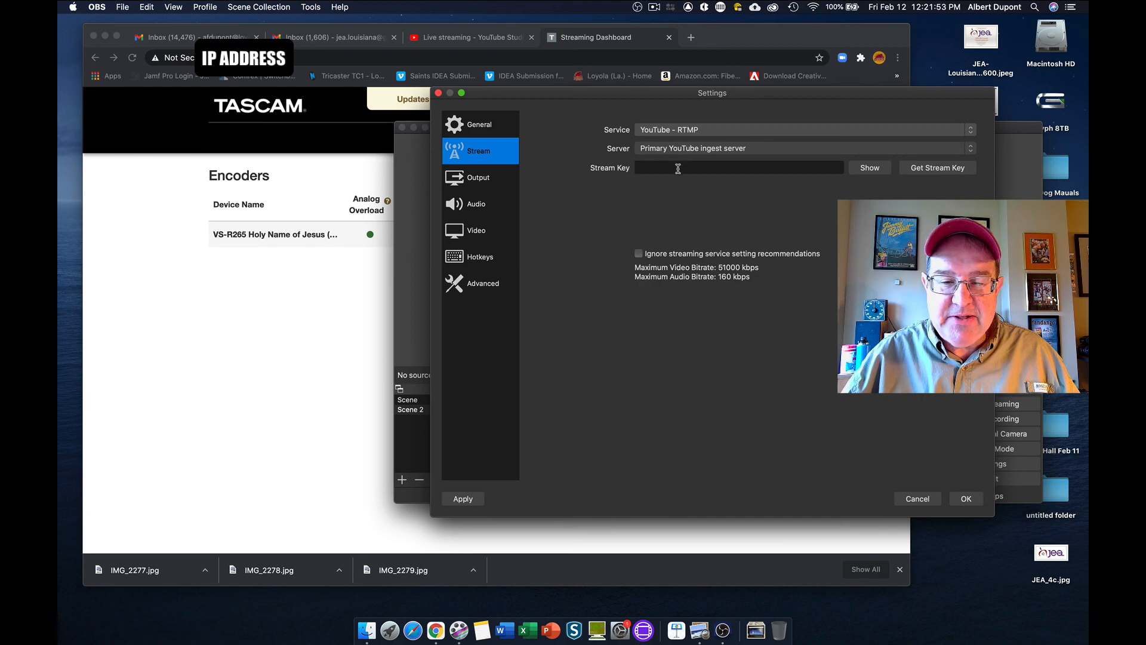
pyautogui.moveTo(715, 97); pyautogui.dragTo(482, 156)
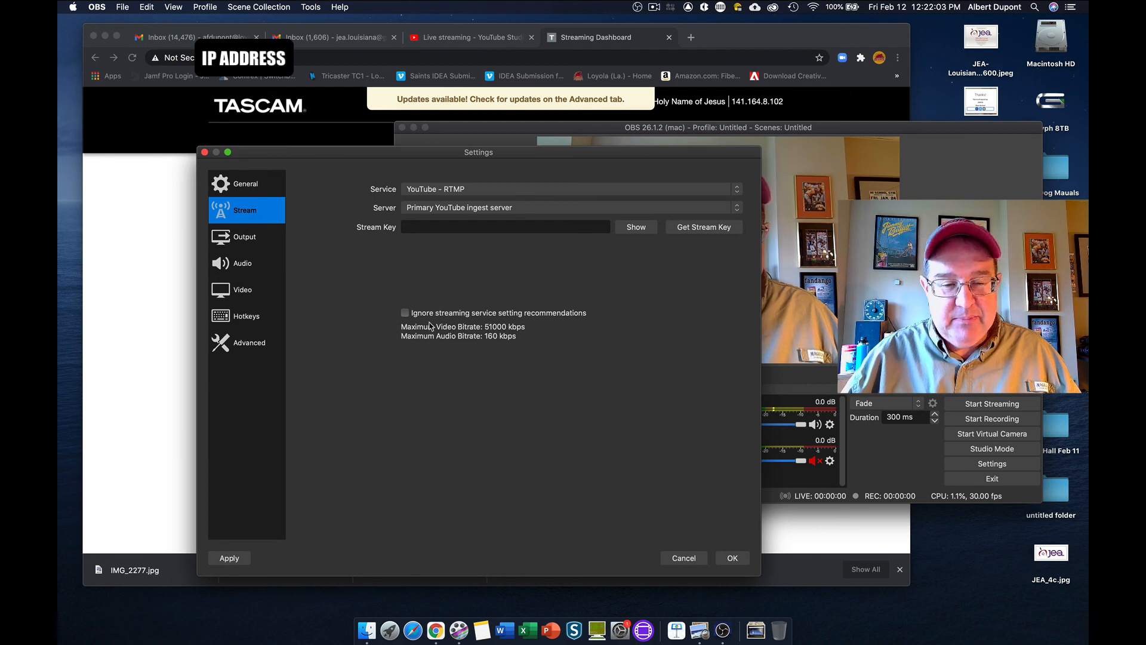
pyautogui.click(684, 558)
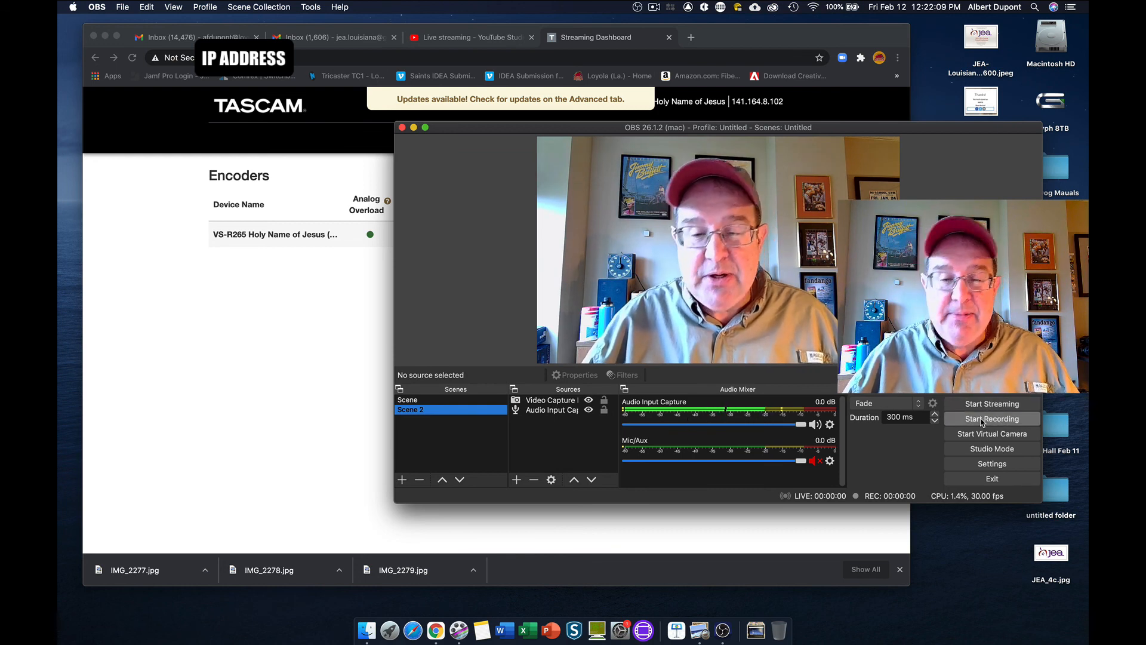
# Return to YouTube Studio, review the form for scheduling a stream with new settings, and close it without creating a stream
pyautogui.click(466, 40)
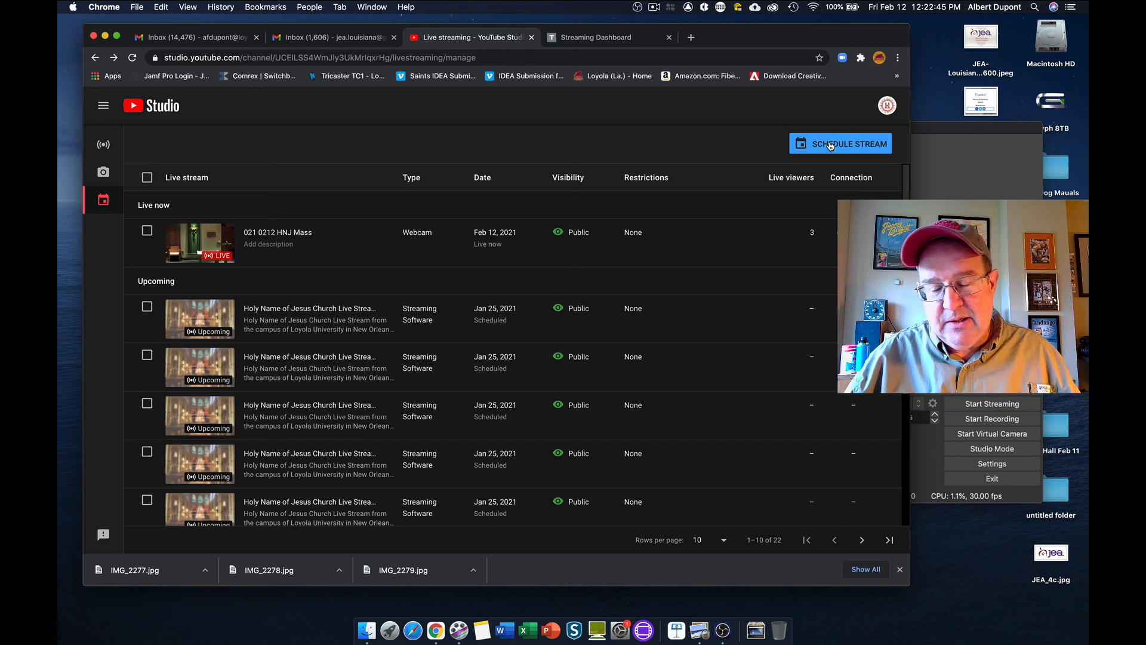
pyautogui.click(830, 146)
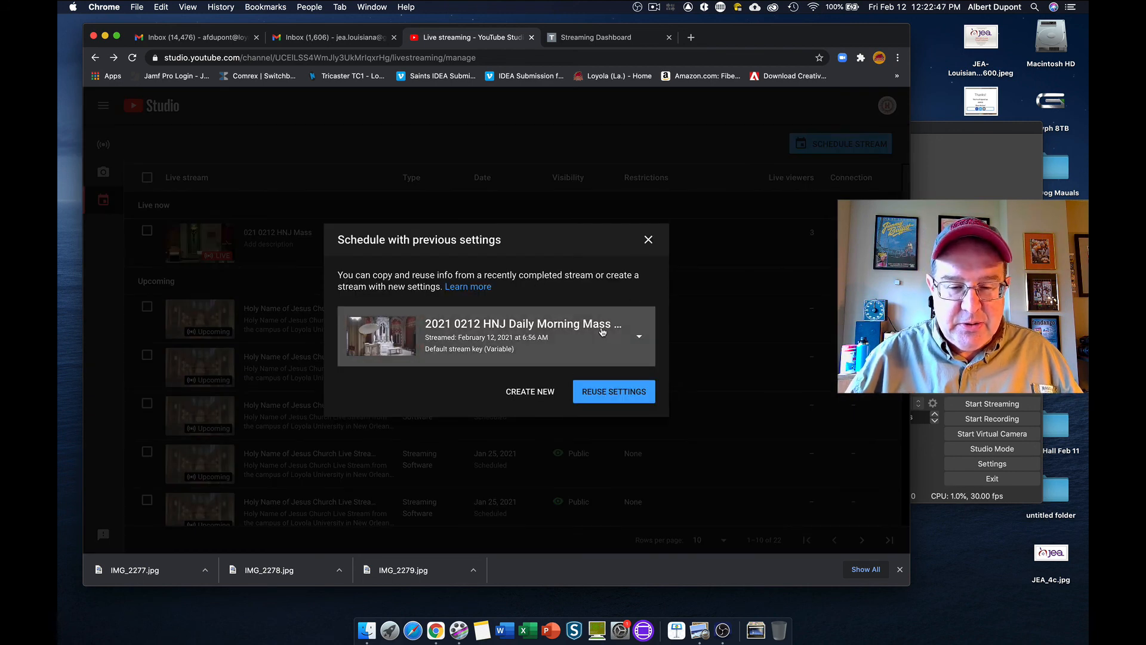
pyautogui.click(525, 392)
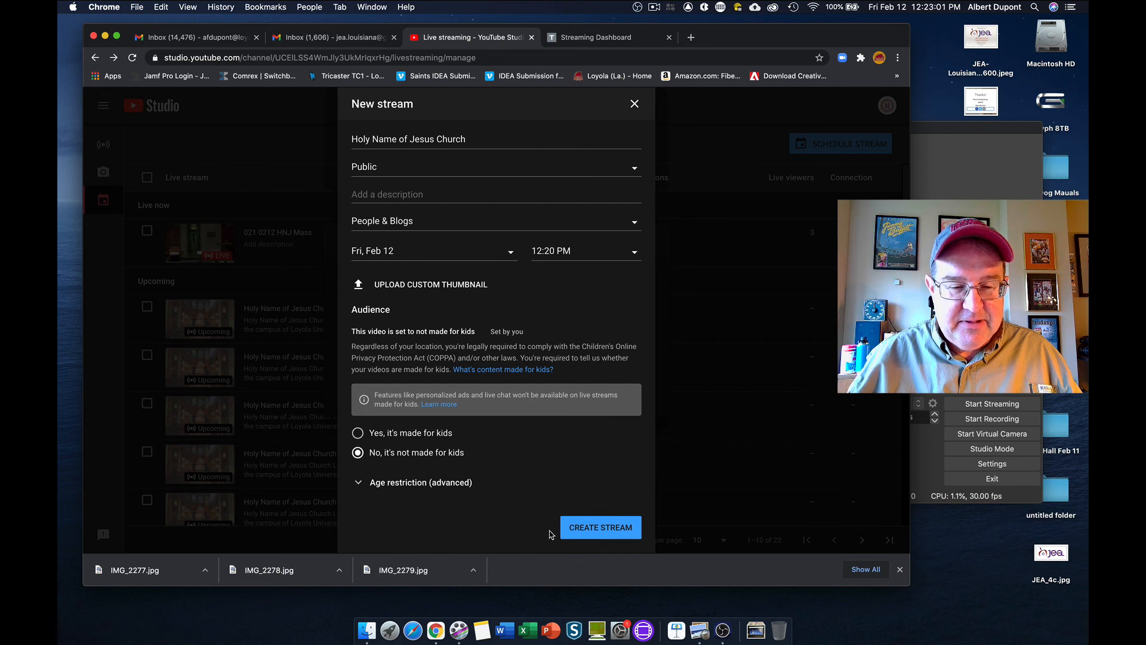
pyautogui.click(635, 104)
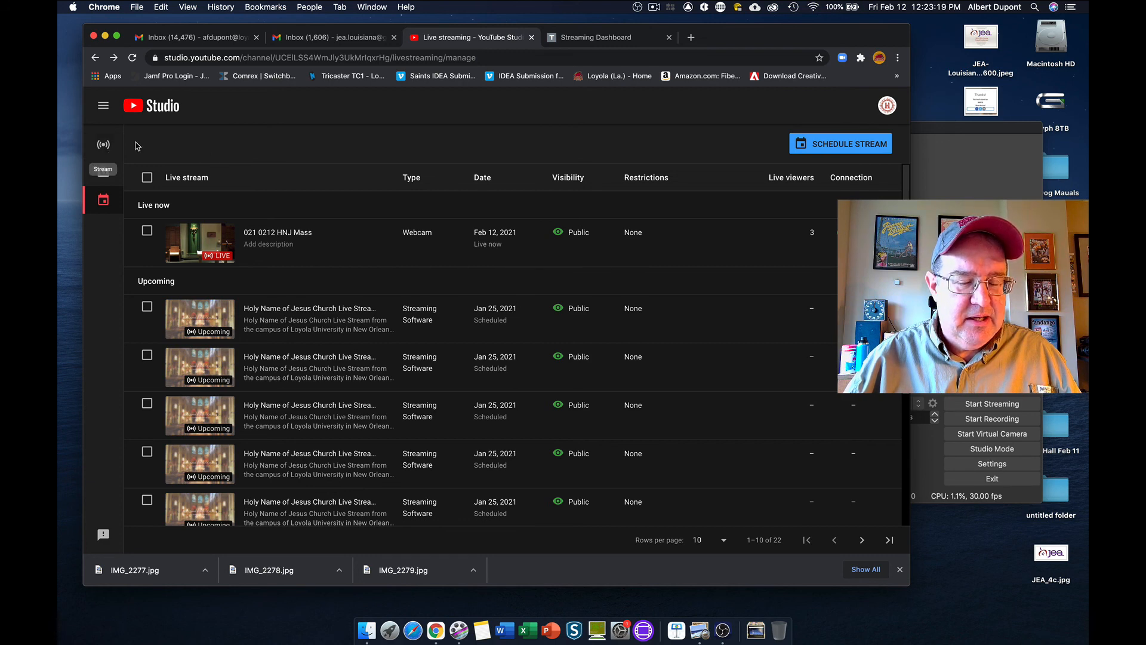
# Switch to the Gmail inbox, read the "[JEAHELP-L] Two livestreams to YouTube" conversation, and return to the inbox
pyautogui.click(340, 40)
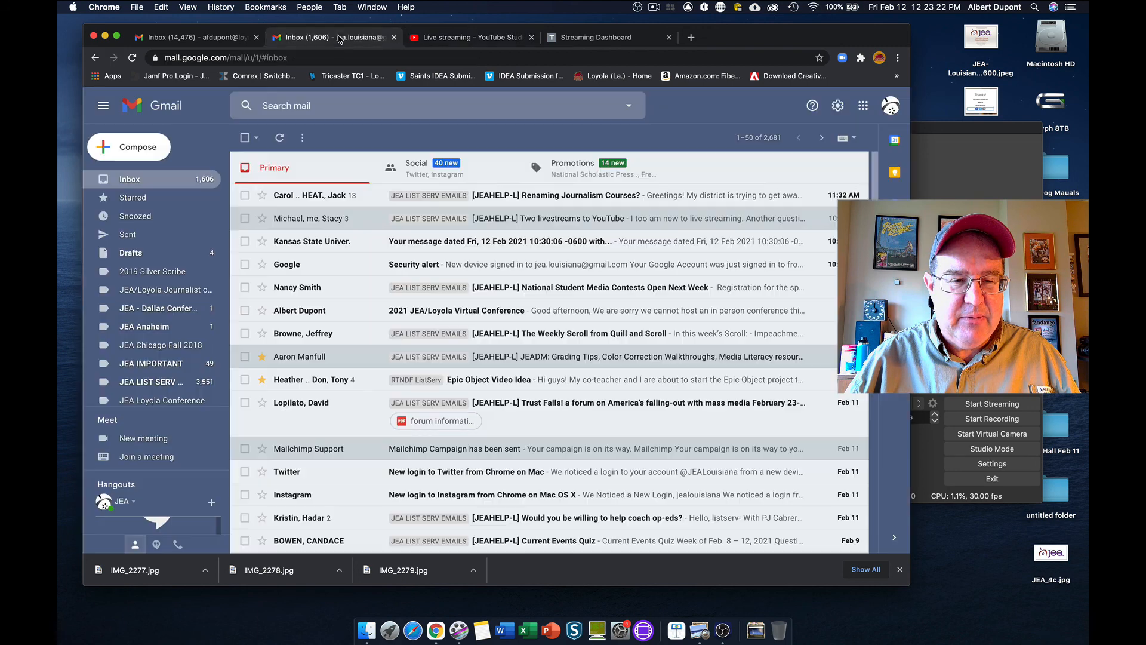
pyautogui.click(471, 217)
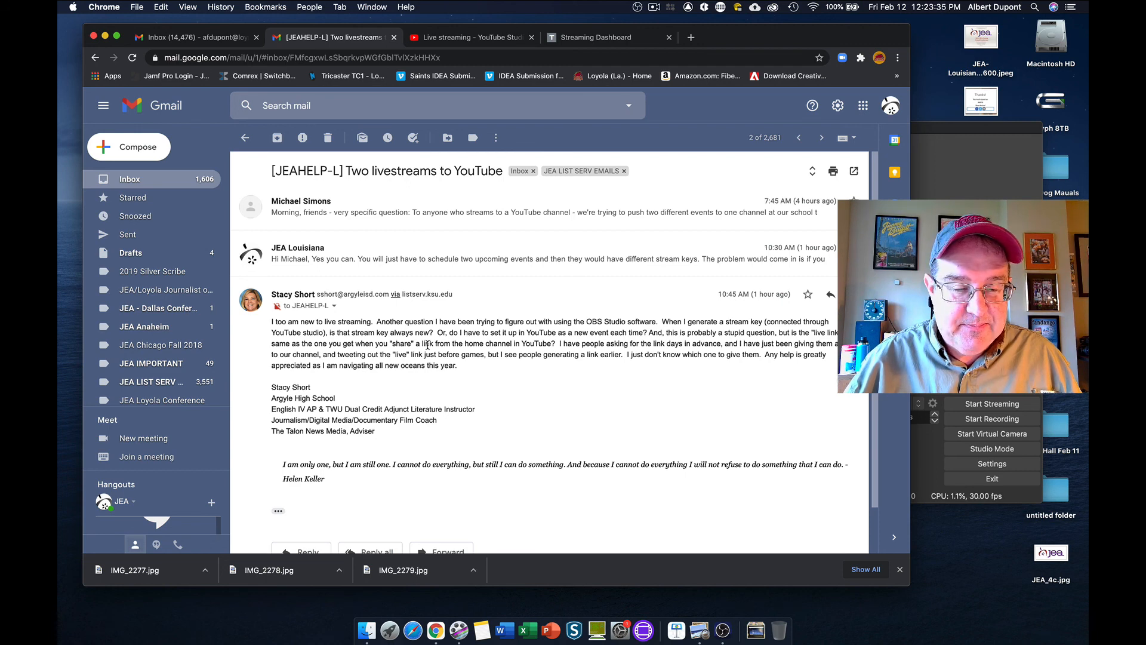
pyautogui.click(136, 179)
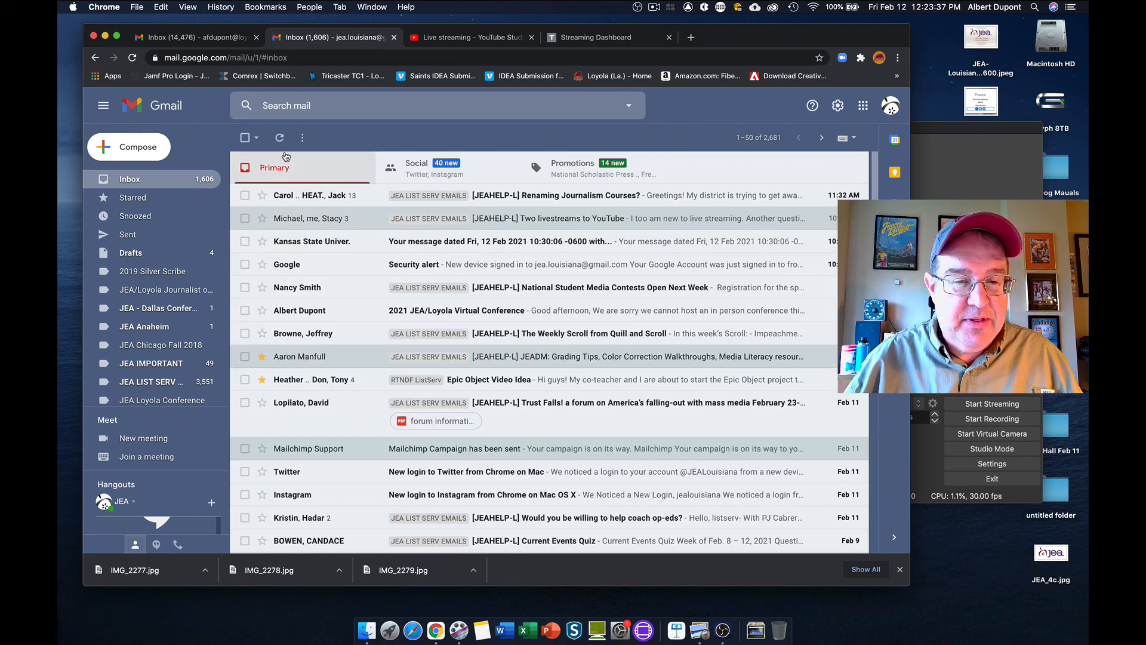
# Switch back to YouTube Studio, open the account's own channel page, and look through its live stream, past streams, uploads and playlists
pyautogui.click(504, 36)
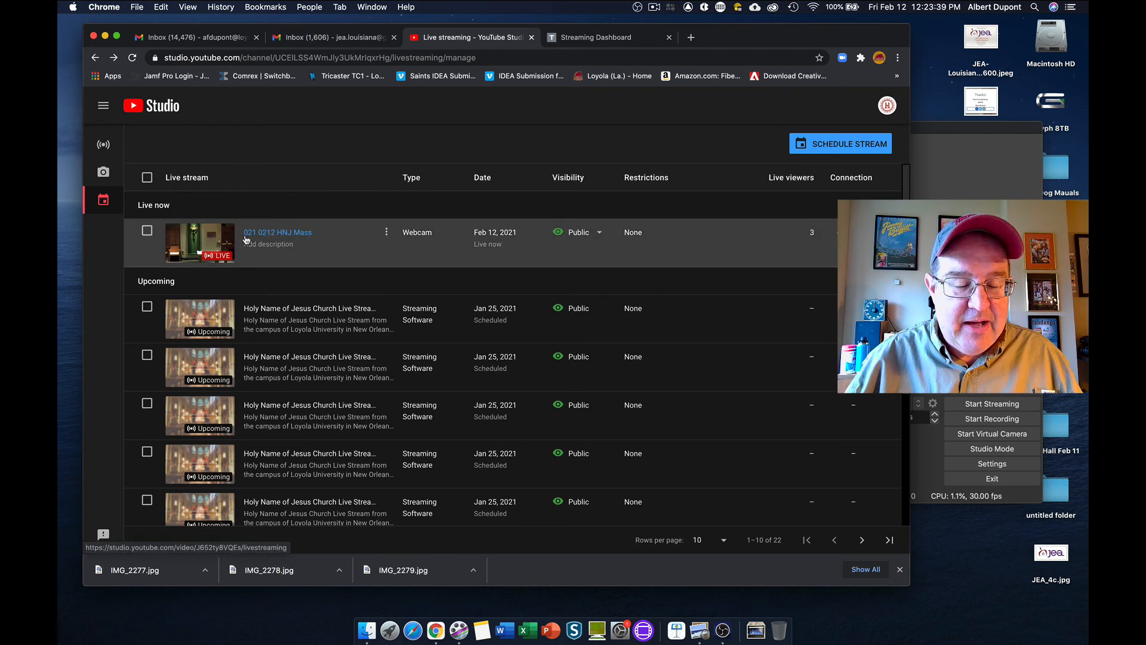
pyautogui.click(888, 105)
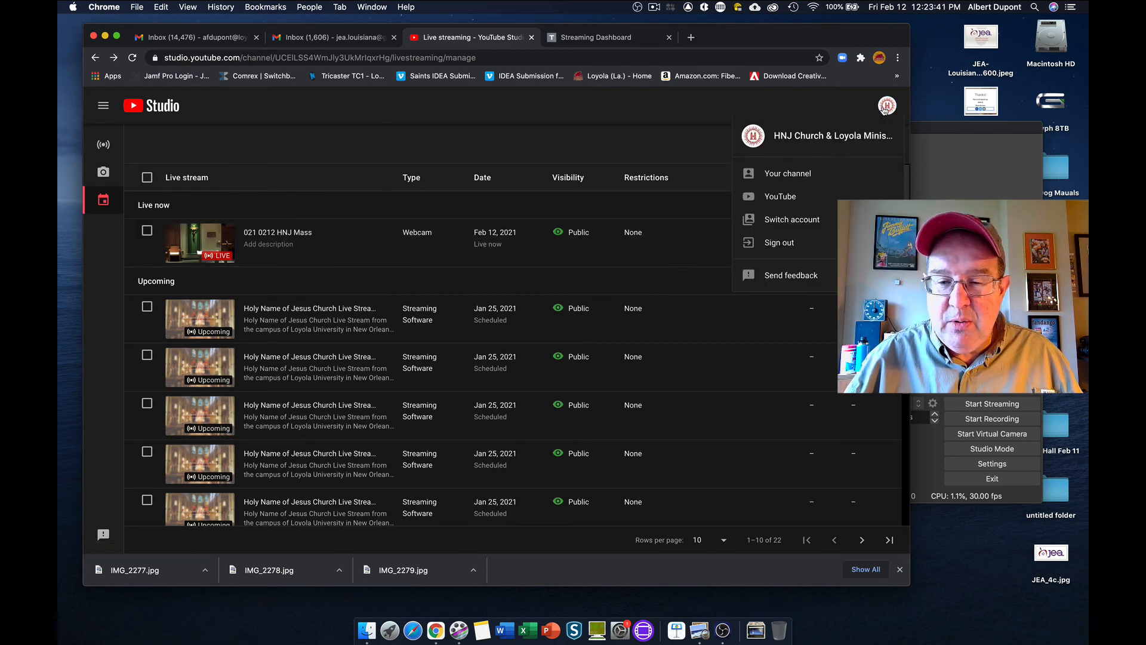
pyautogui.click(788, 174)
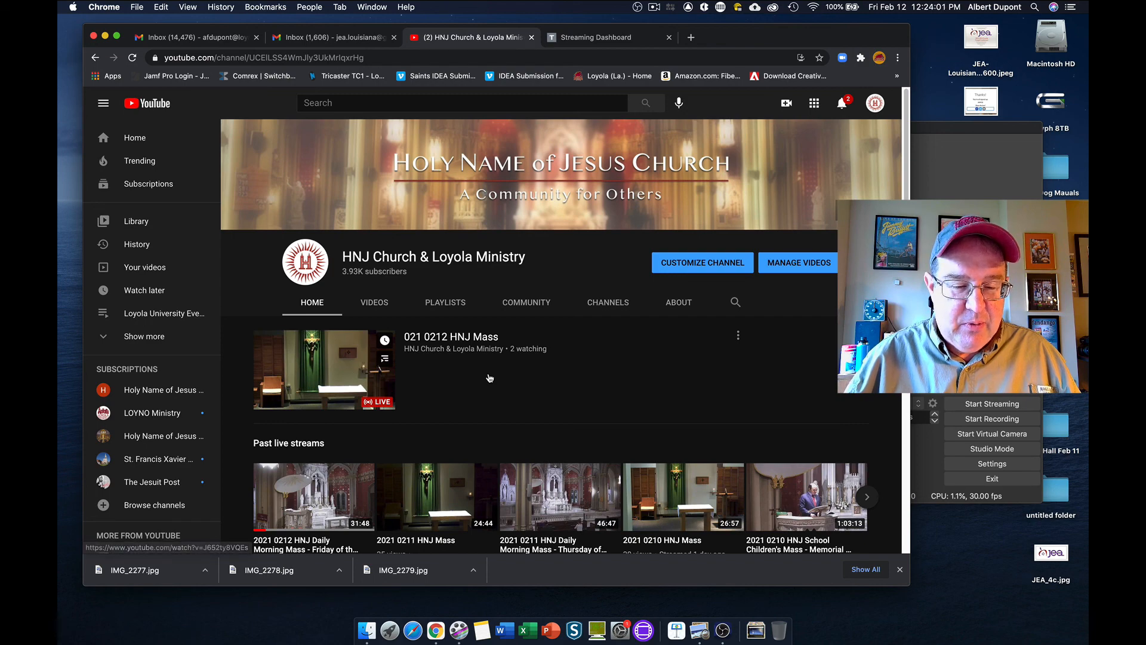
pyautogui.scroll(-5, 486, 375)
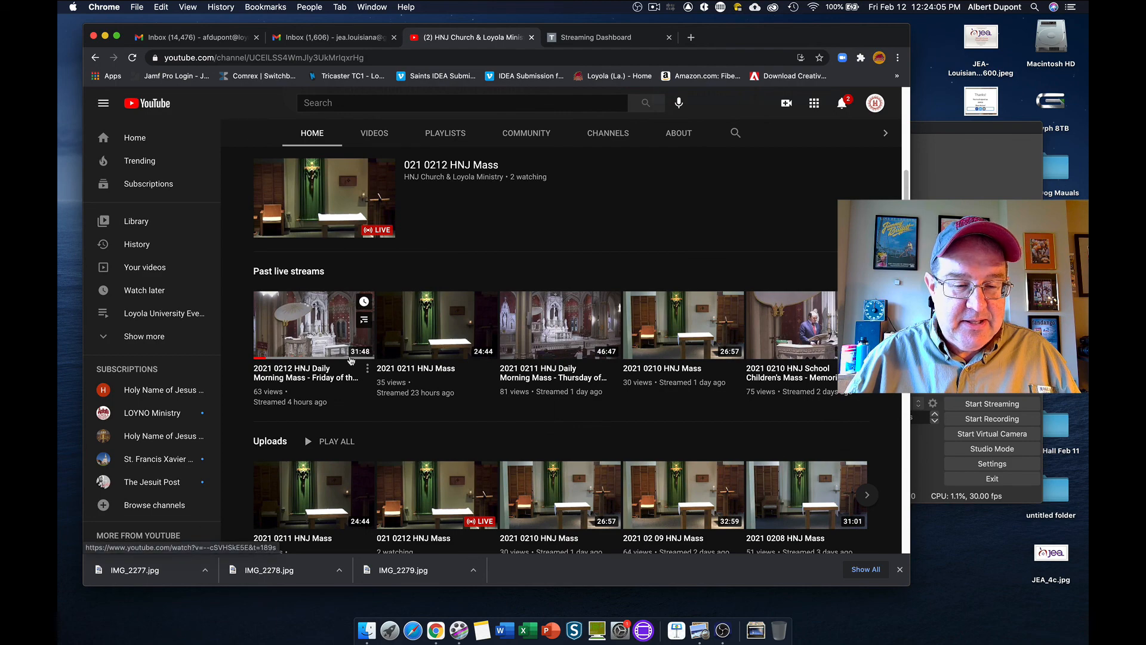
pyautogui.scroll(-8, 448, 366)
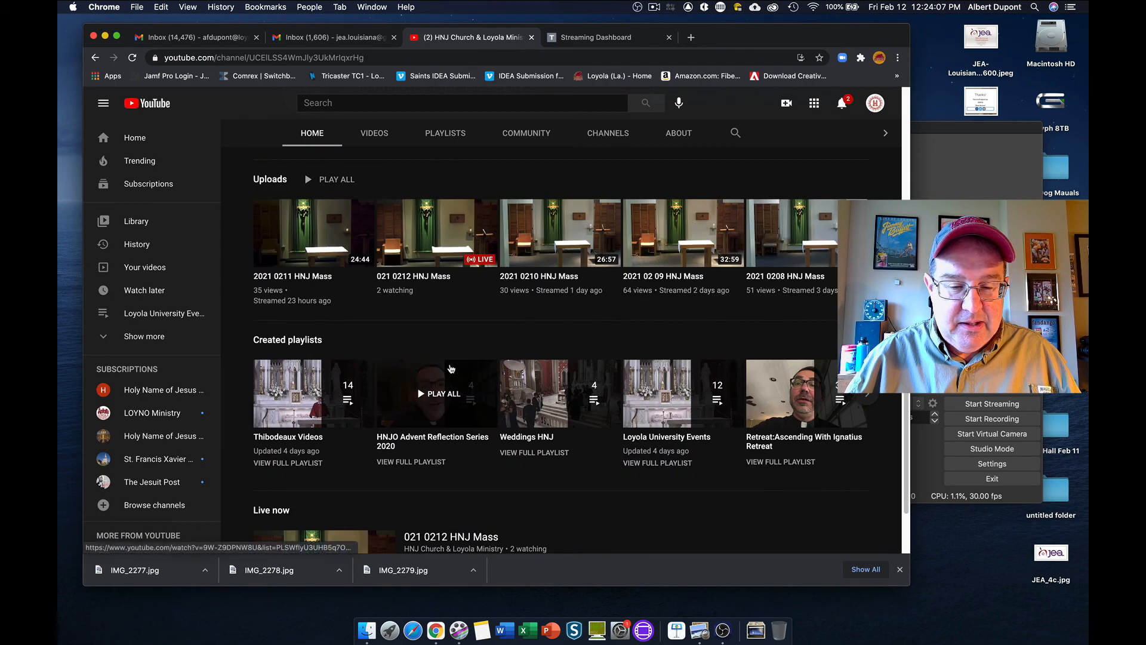
pyautogui.scroll(-2, 451, 368)
pyautogui.scroll(15, 453, 359)
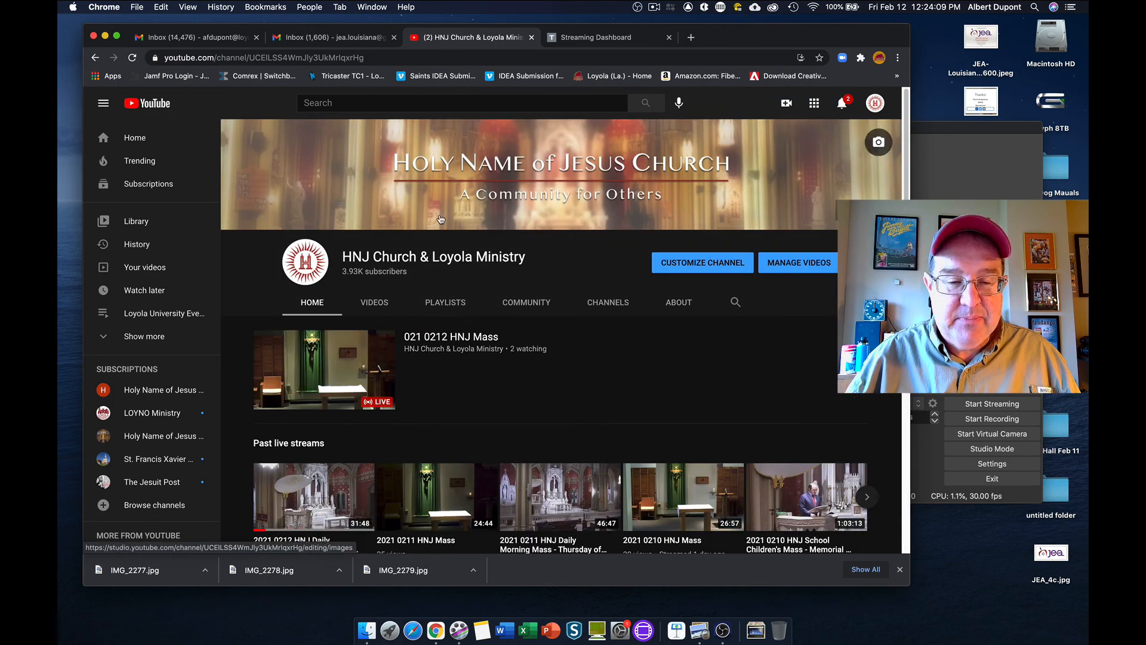